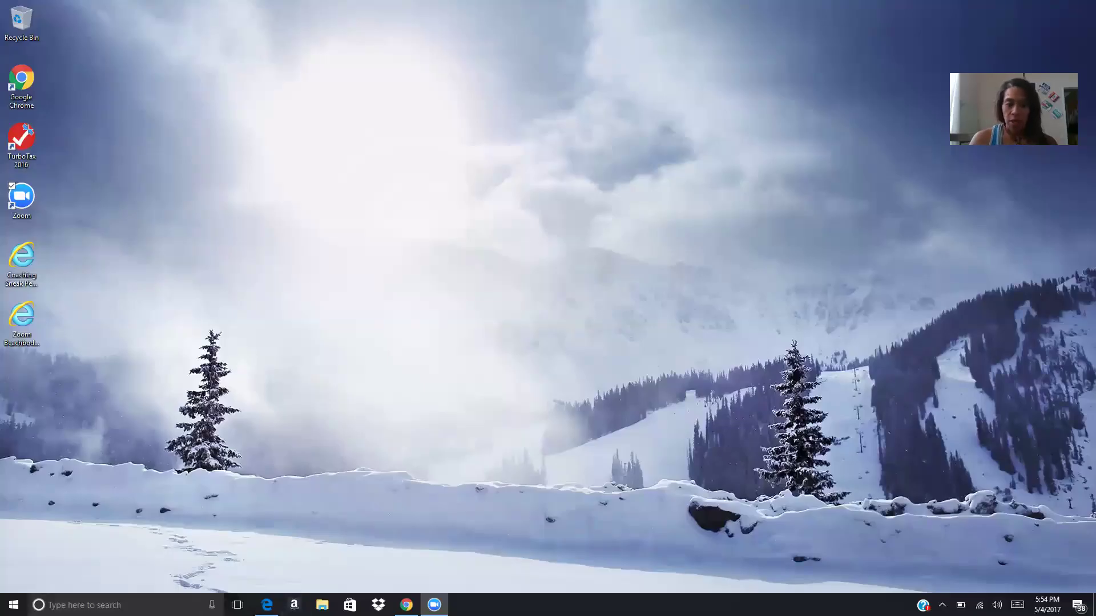
click(266, 605)
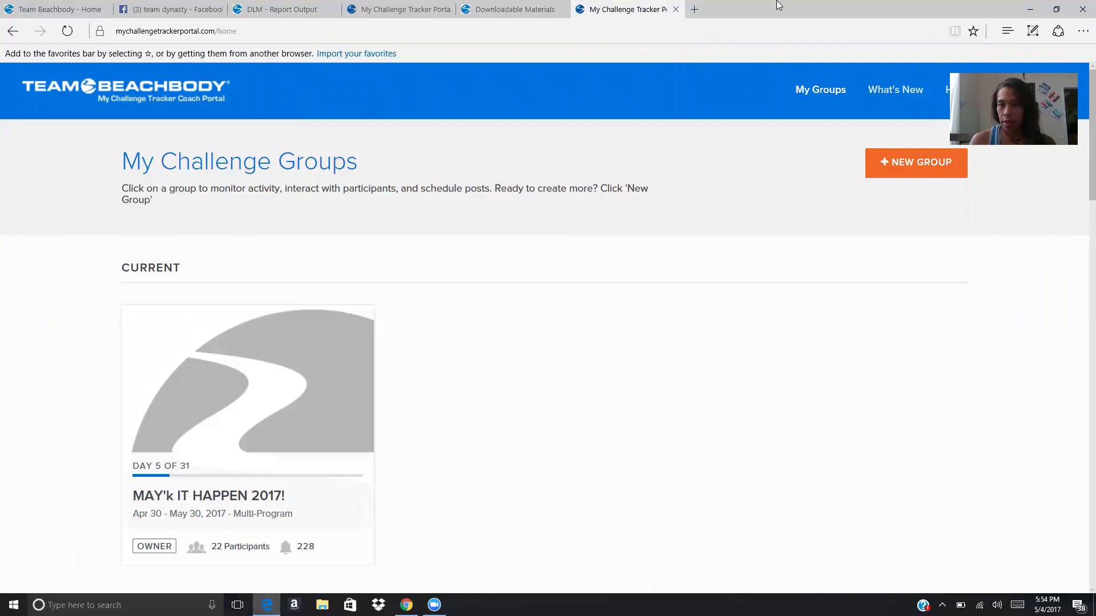
click(695, 9)
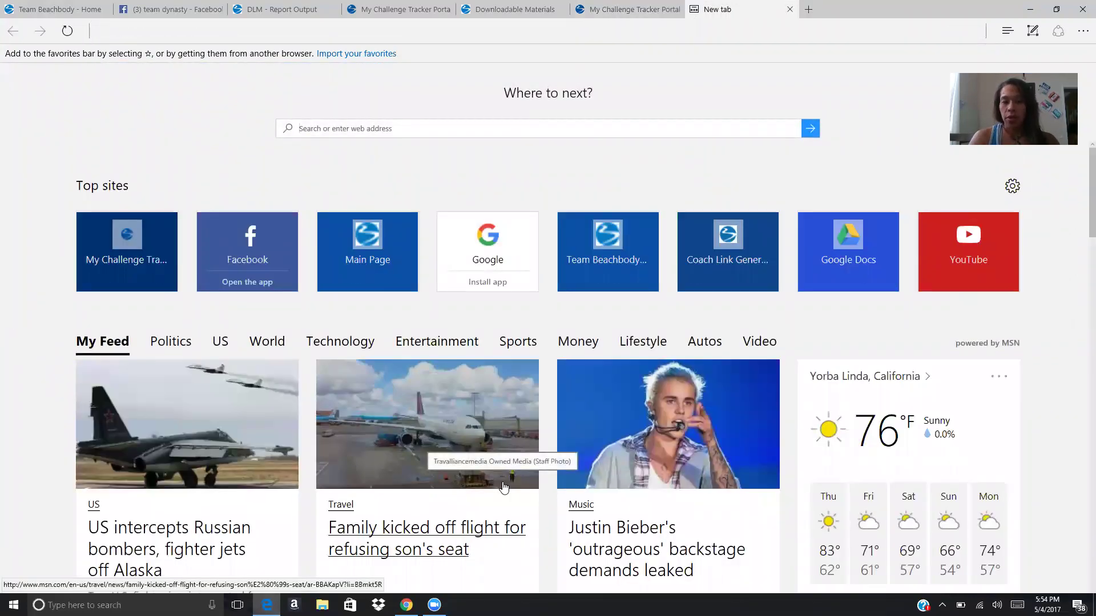
text(www.)
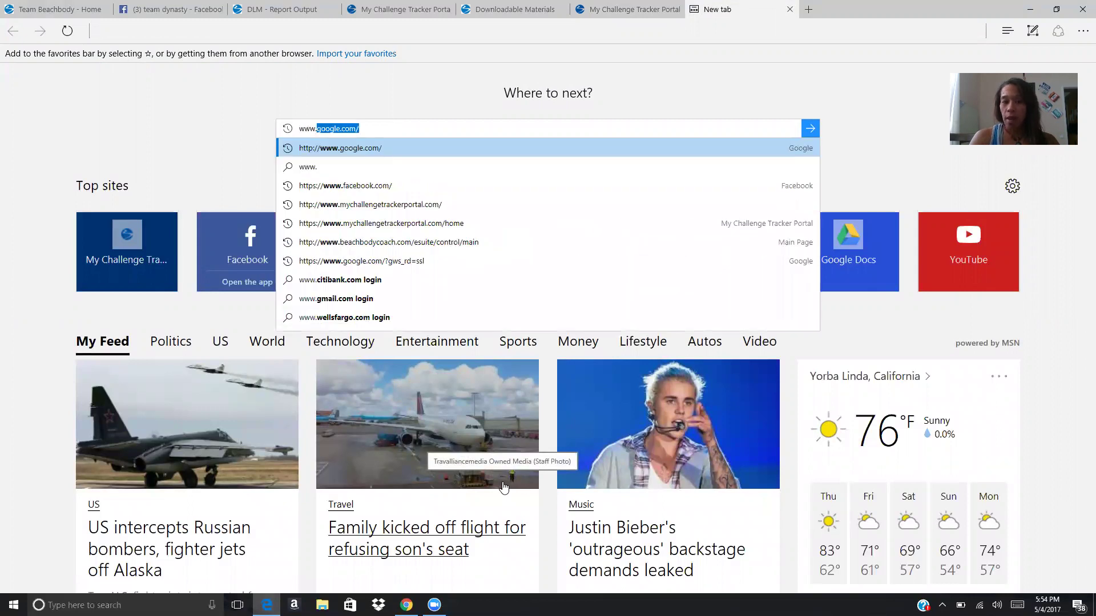
text(mychallen)
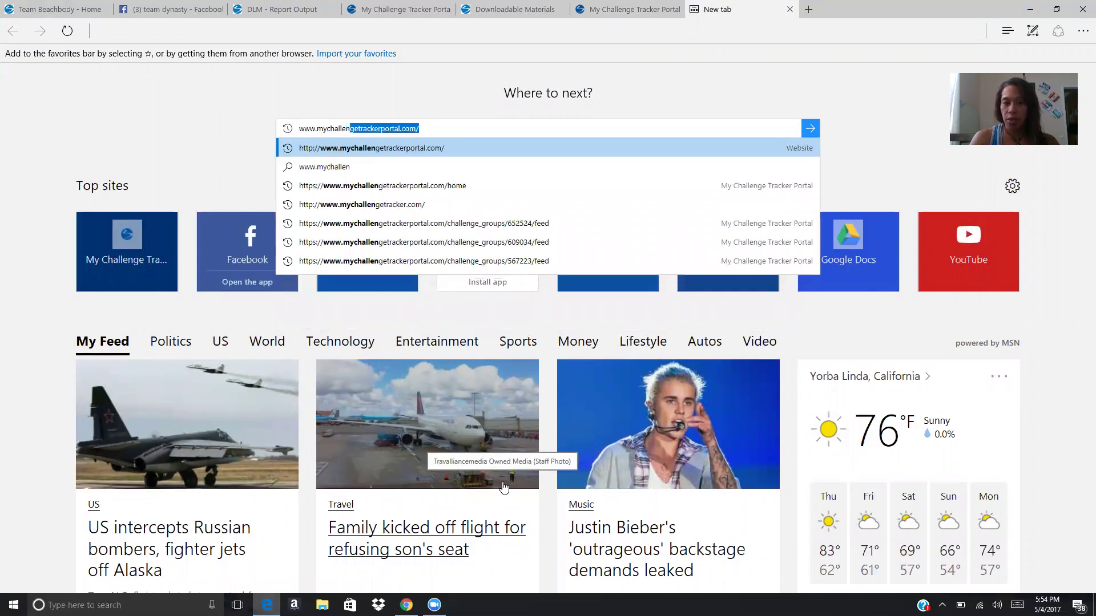
text(getrackerportal.com)
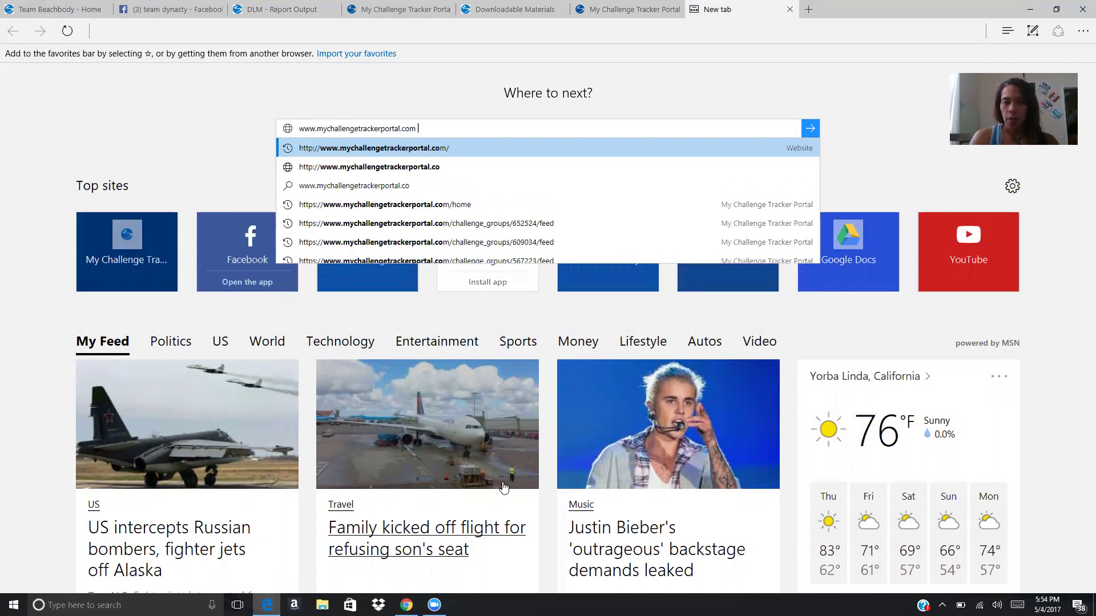
key(Return)
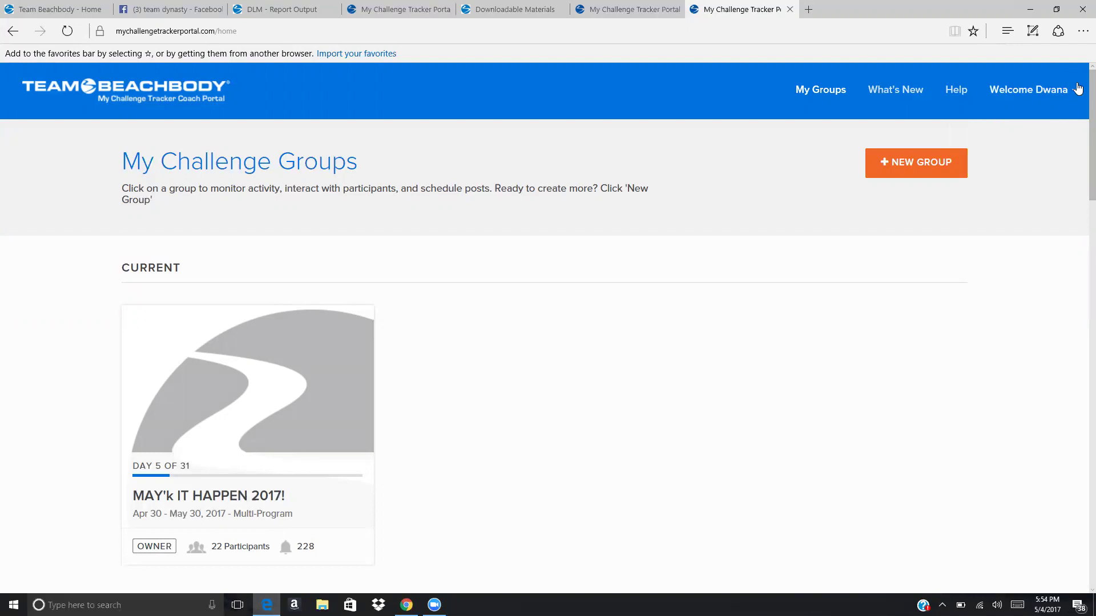
Log out from the Welcome menu and sign back in with the saved credentials.
click(1077, 93)
click(1021, 175)
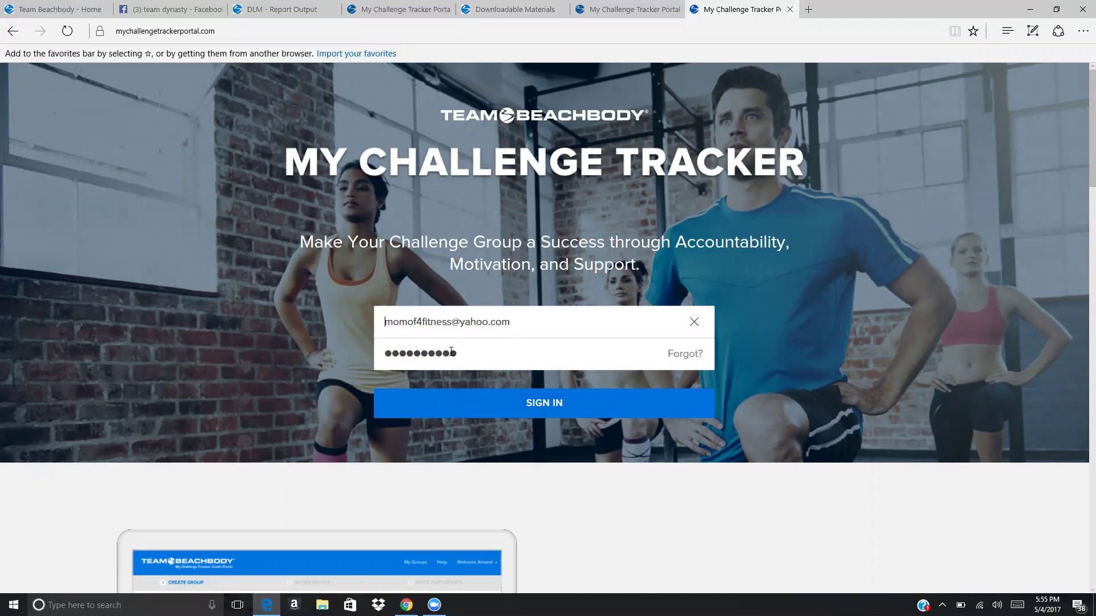
click(519, 409)
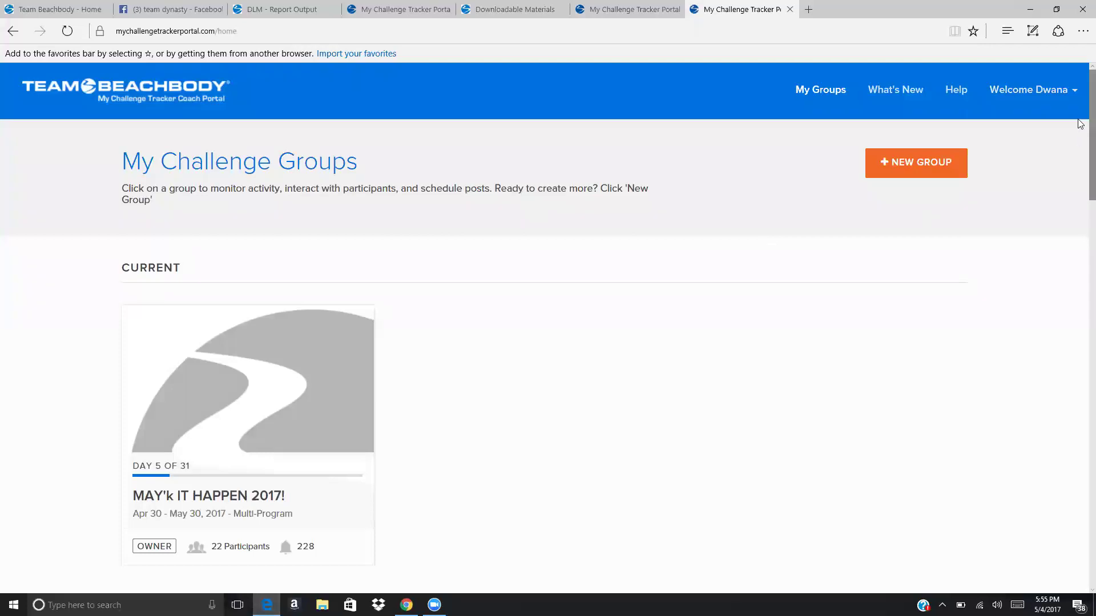
Review the current and past challenge groups, then start a new group with NEW GROUP.
scroll(1080, 123, down, 2)
scroll(1080, 123, up, 1)
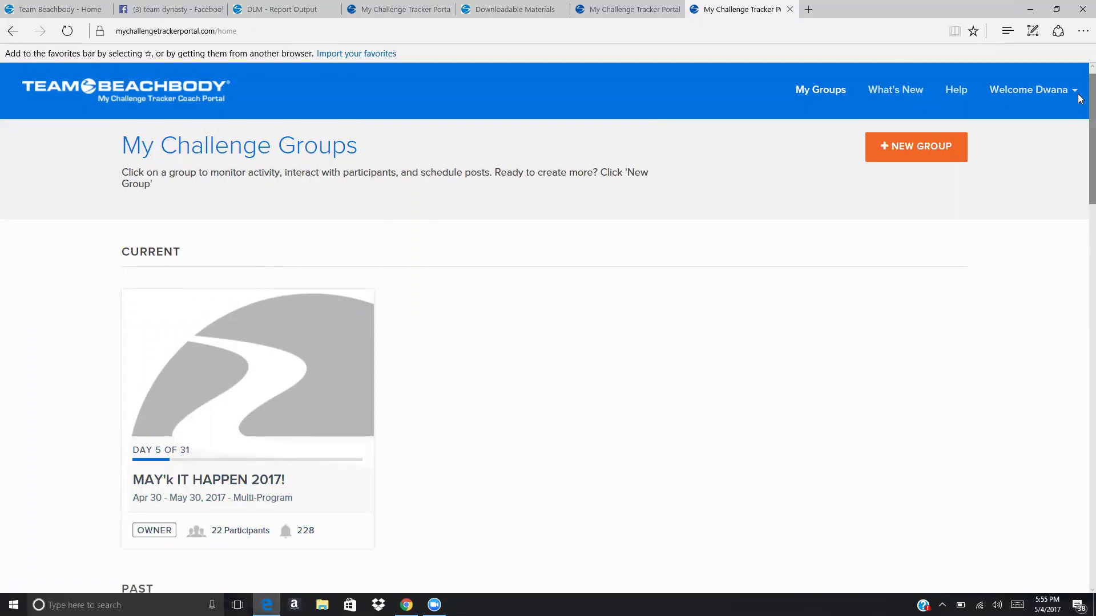
scroll(1080, 143, down, 4)
scroll(1080, 159, down, 11)
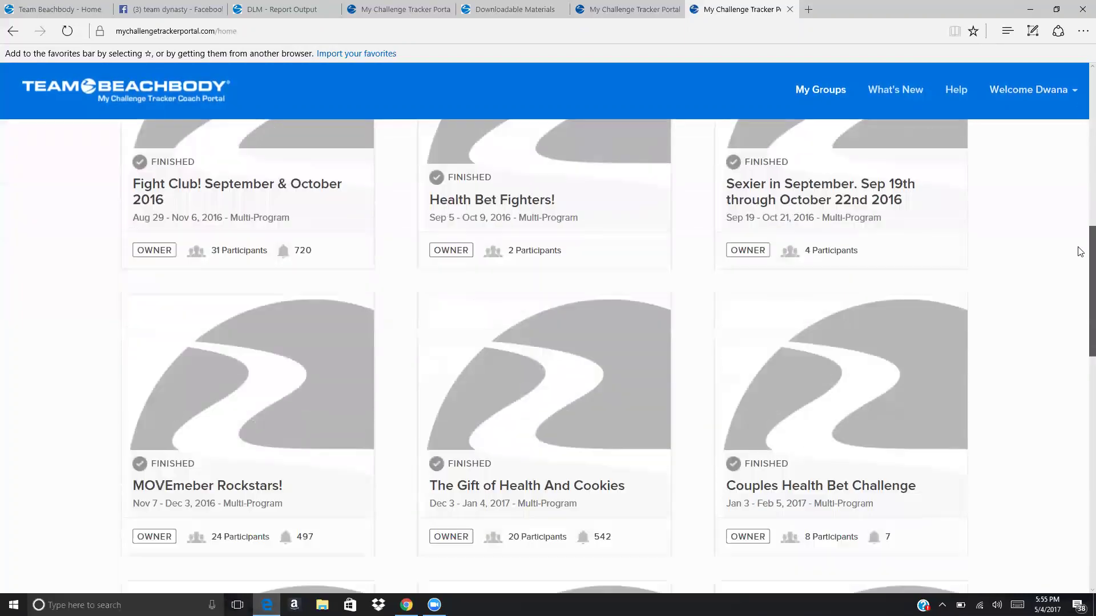
scroll(1081, 317, down, 6)
scroll(1081, 297, up, 12)
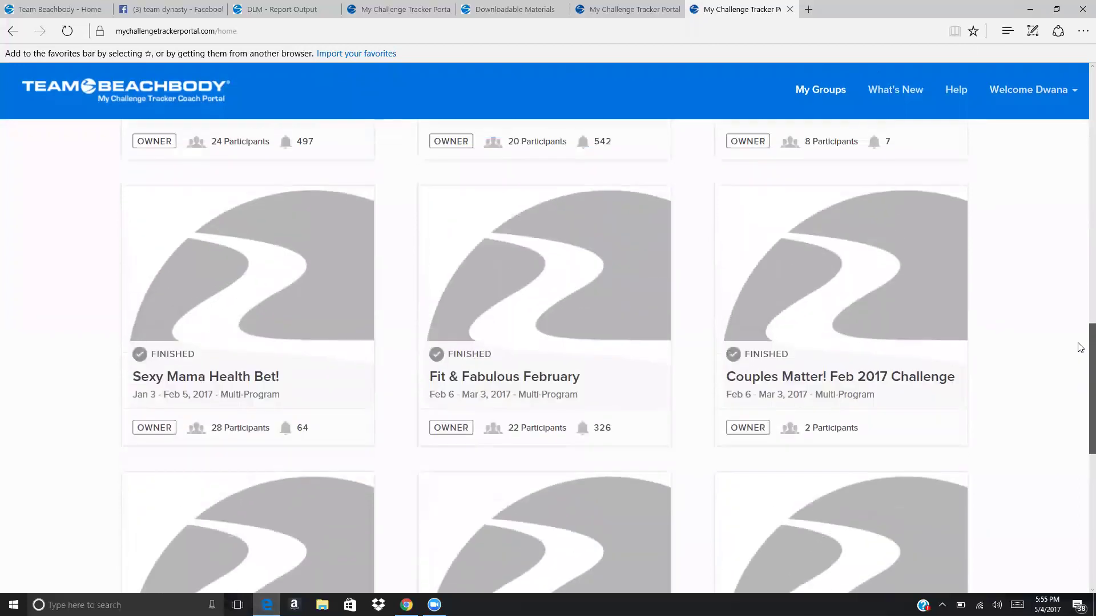
scroll(1080, 221, up, 10)
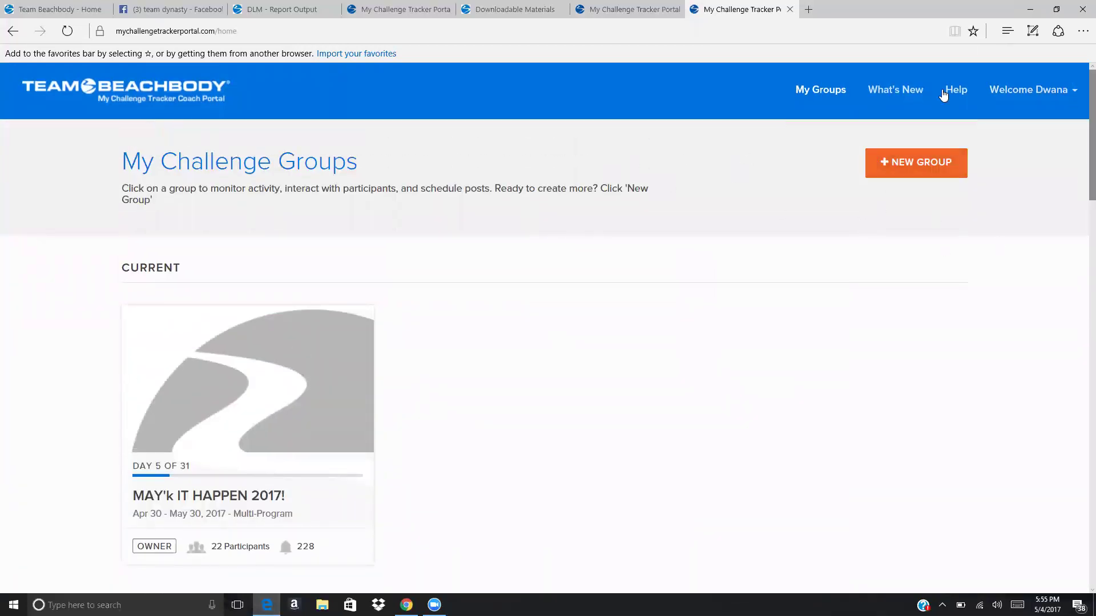
click(903, 167)
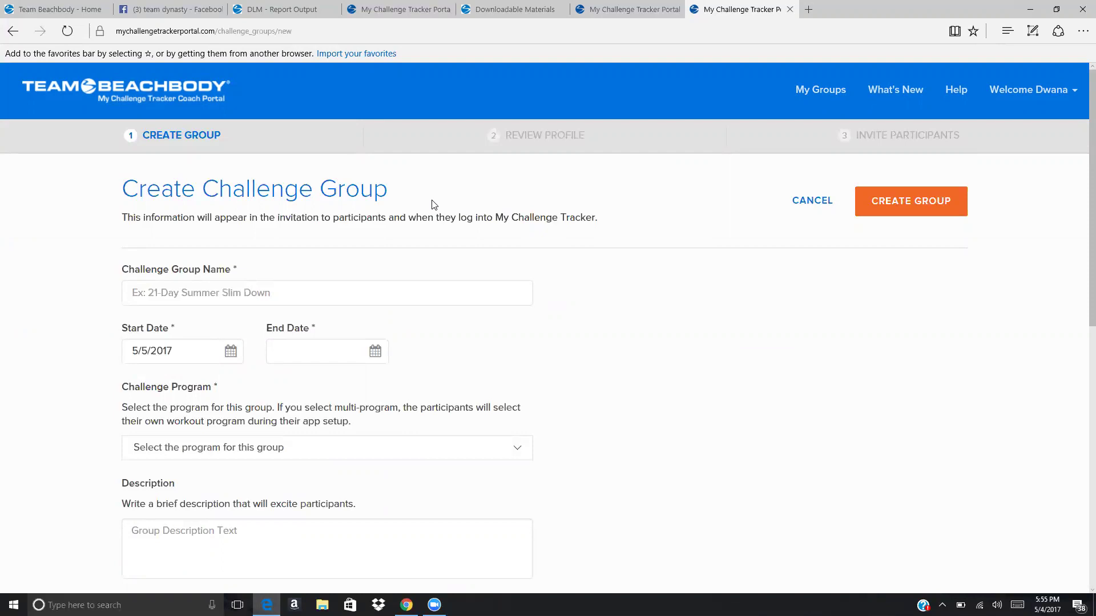
Enter 'Training Day For an AMAZING' in the Challenge Group Name field.
click(207, 300)
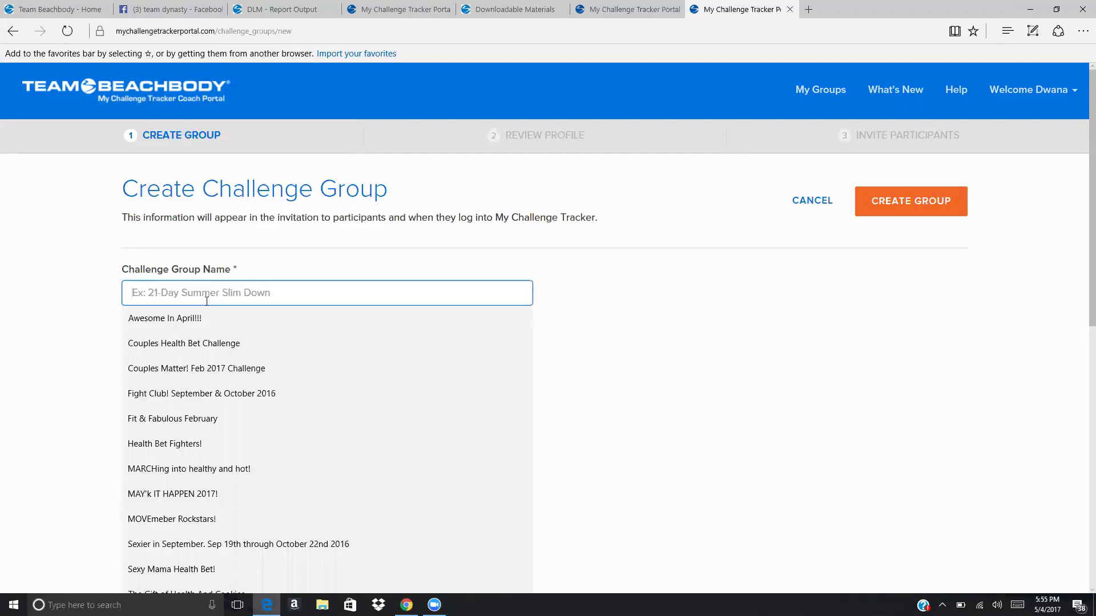
text(Training Day F)
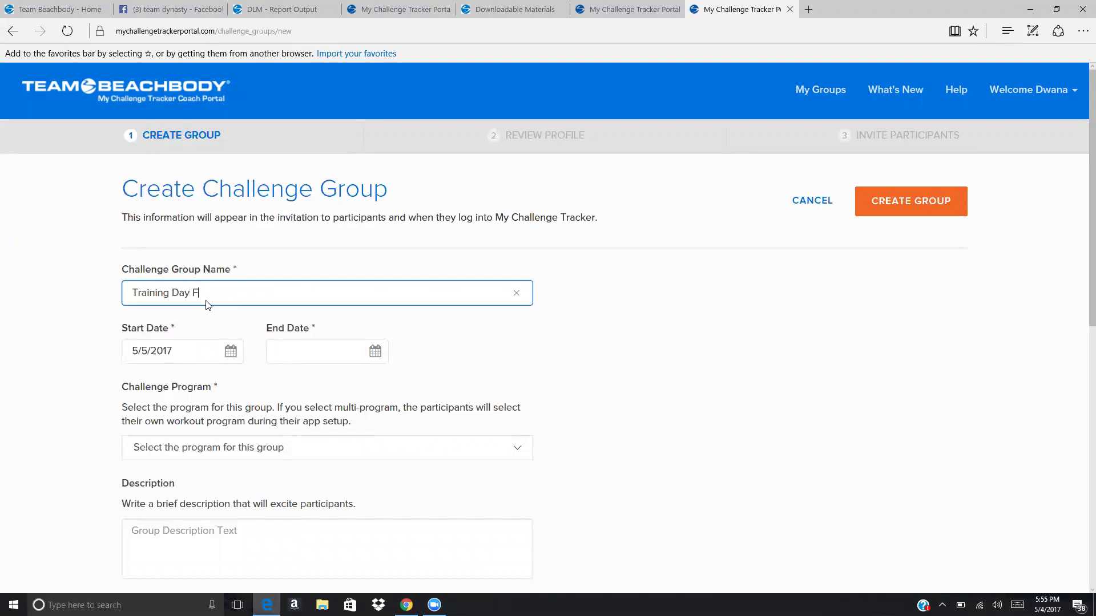
text(or an AMAZING Summer)
Set the start date to 5/17/2017 and the end date to 6/15/2017, giving 30 days.
click(231, 355)
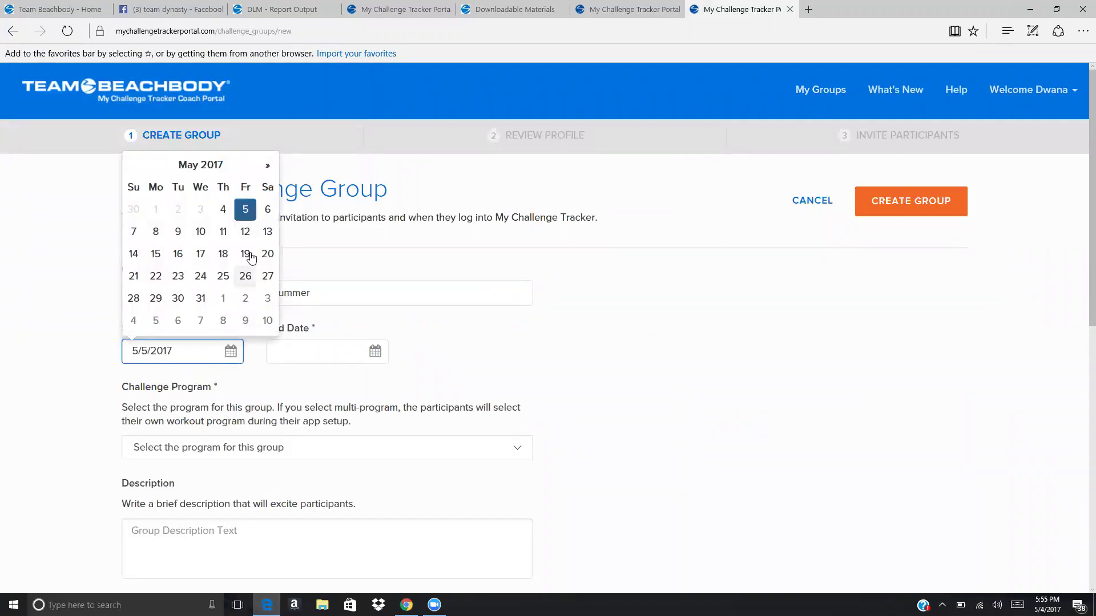
click(376, 355)
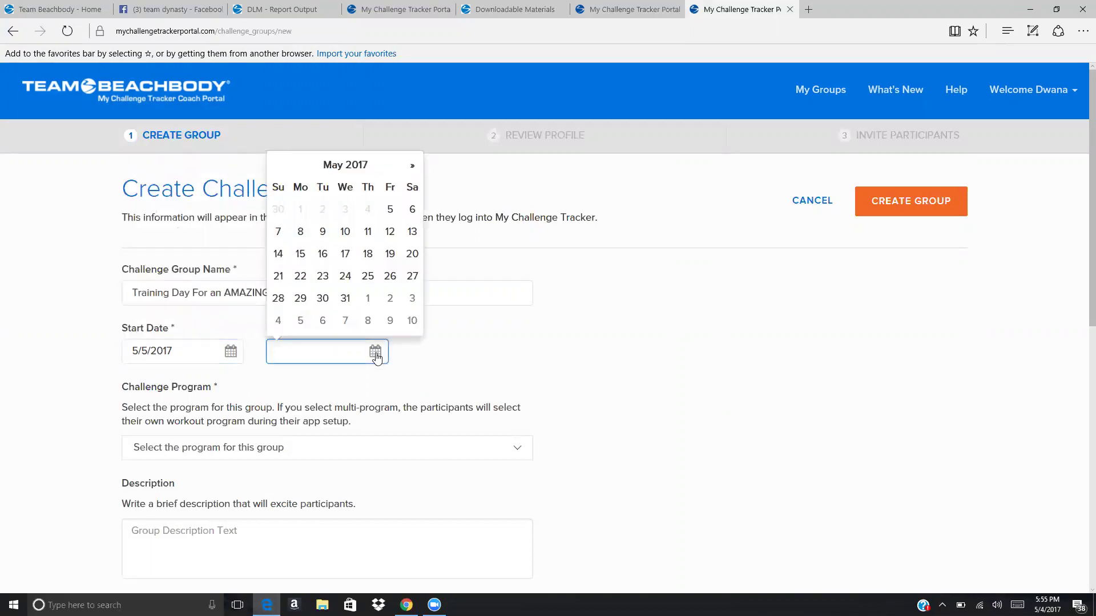
click(412, 209)
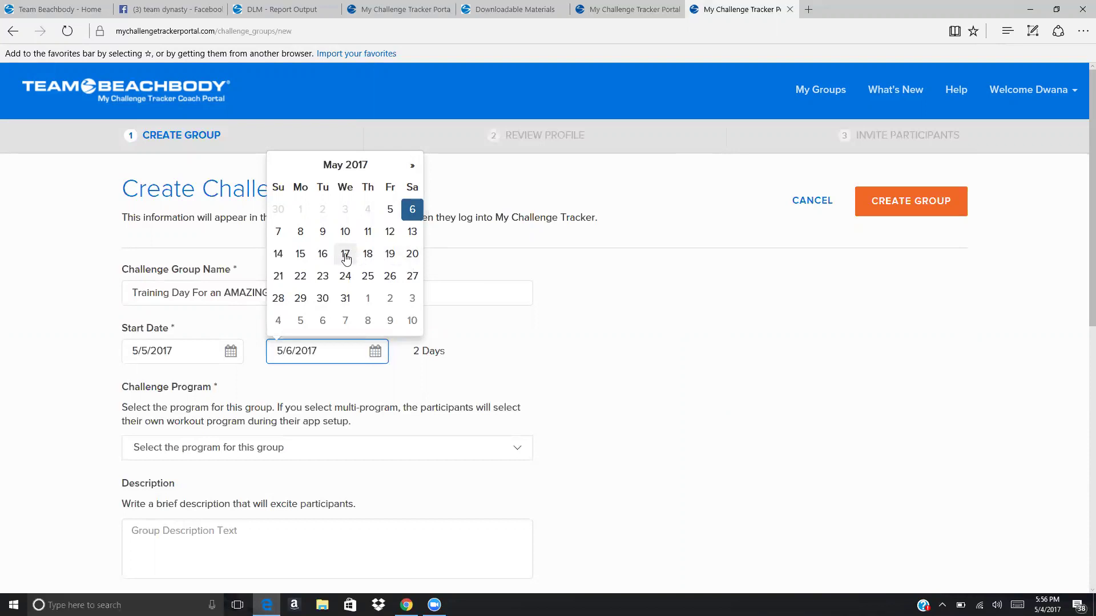
click(230, 352)
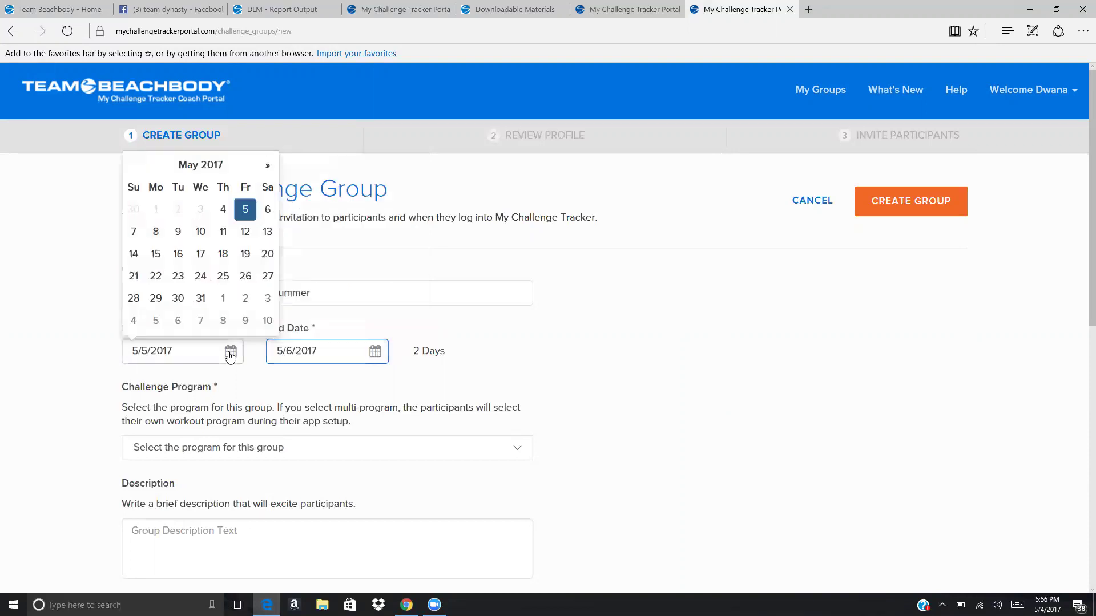
click(201, 253)
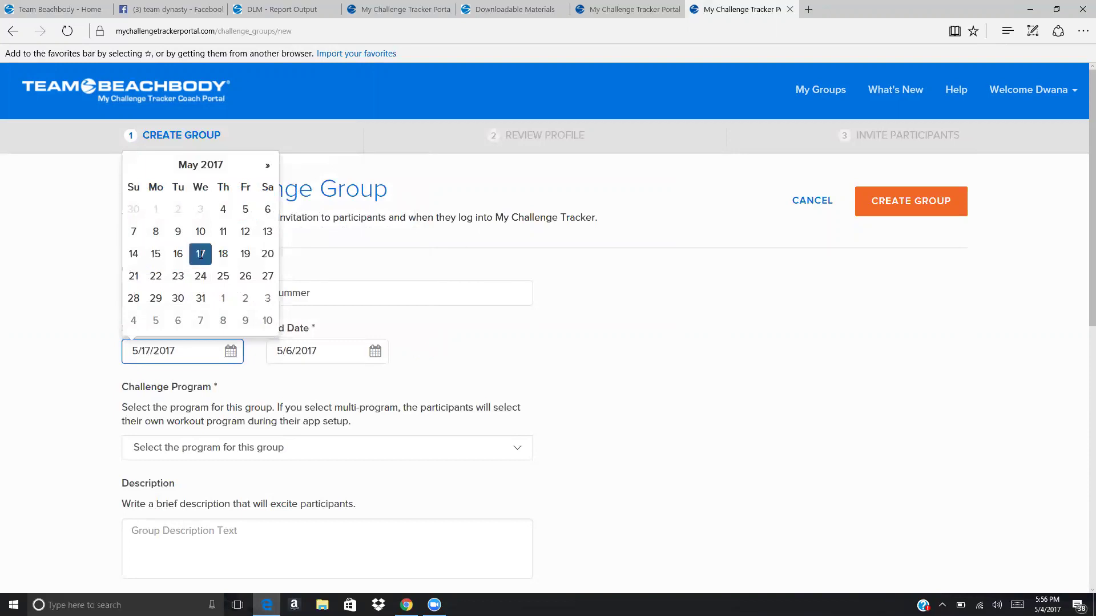
click(375, 352)
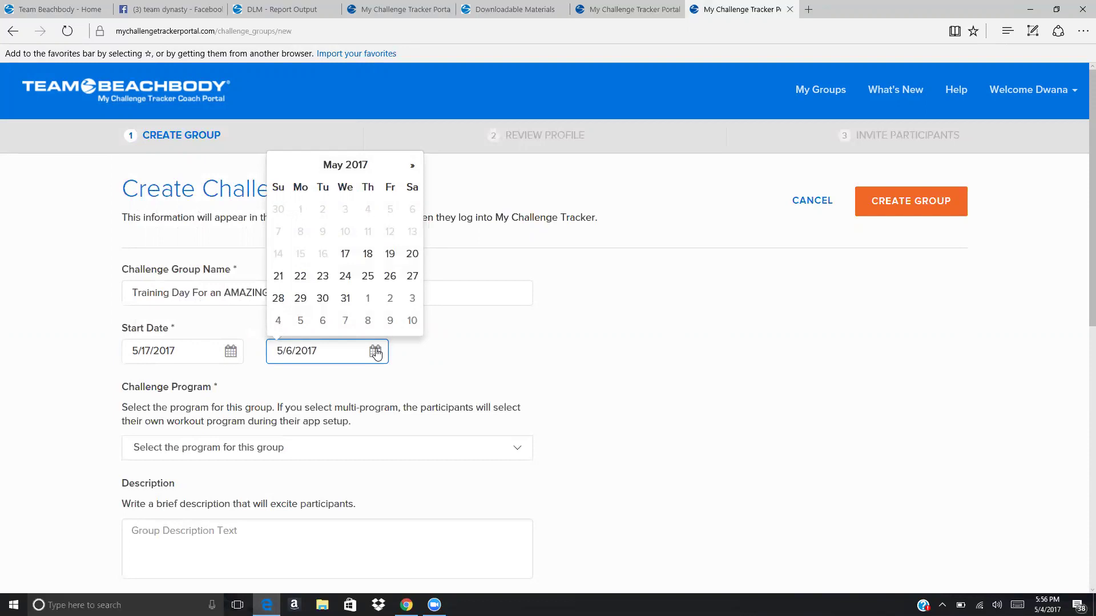
click(412, 167)
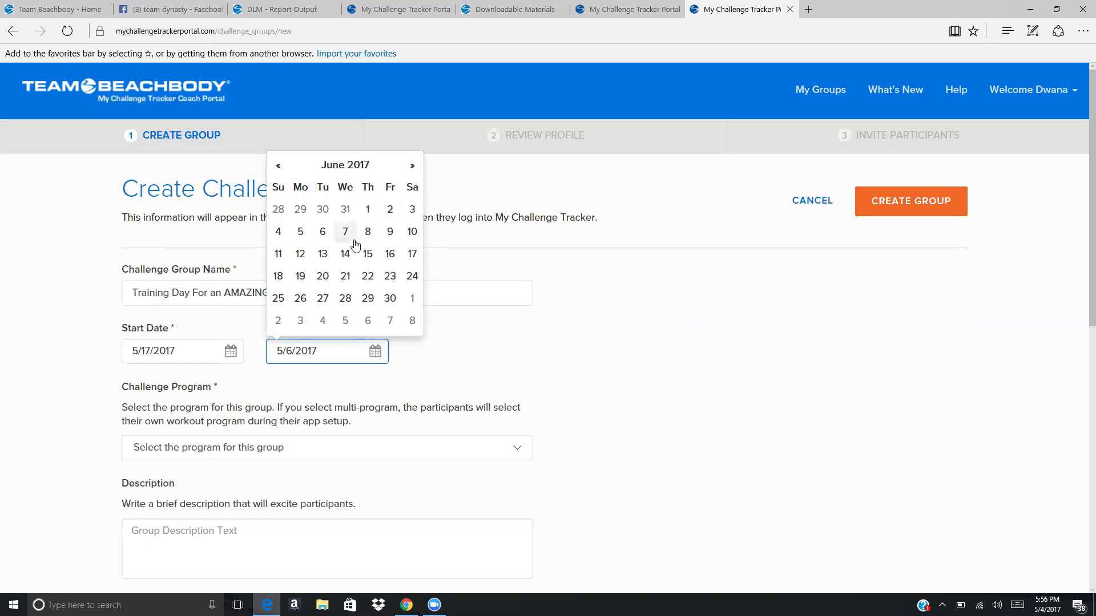
click(397, 258)
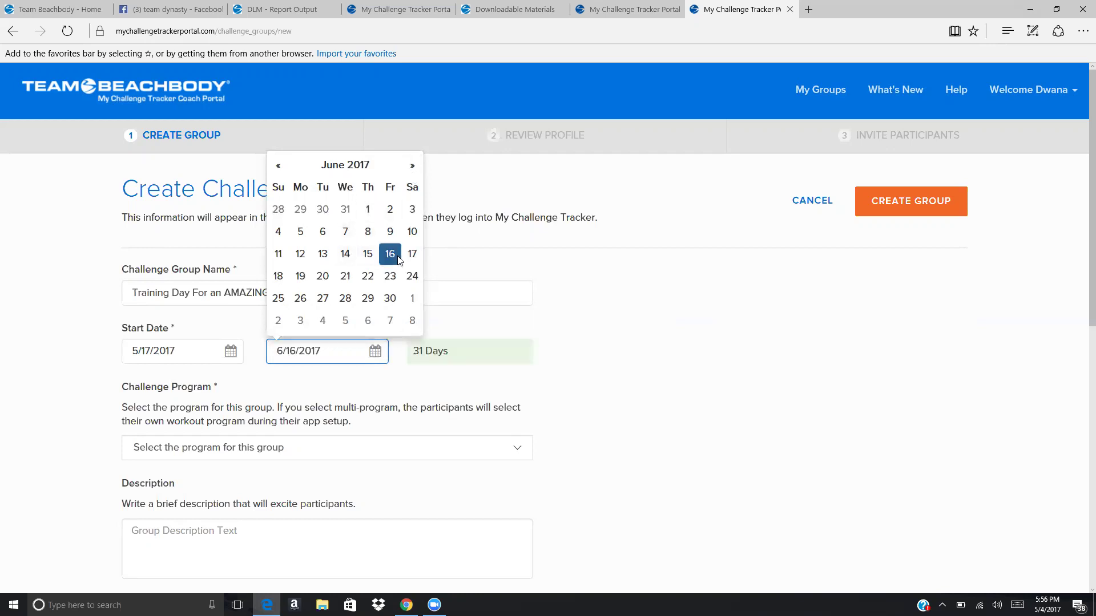
click(369, 256)
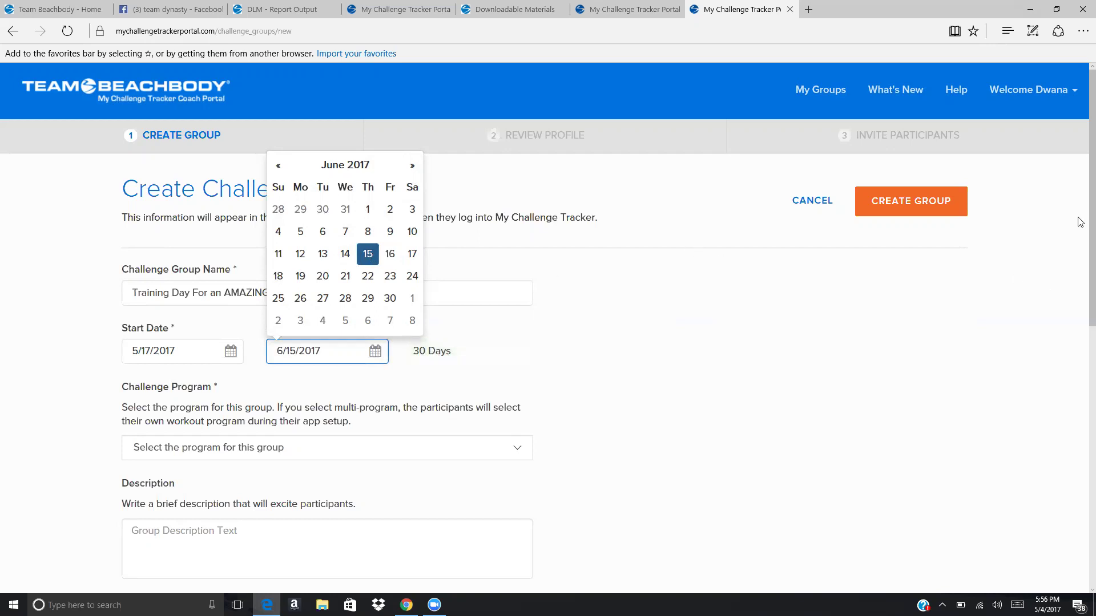
scroll(1080, 248, down, 1)
Choose Multi-Program as the group's Challenge Program.
scroll(1080, 249, down, 1)
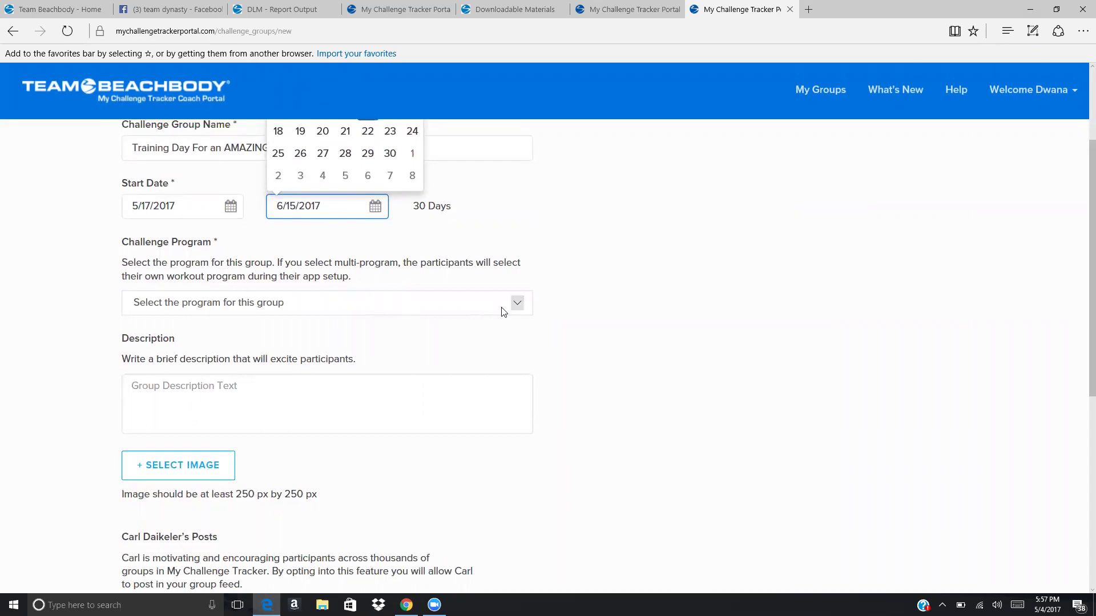
click(519, 306)
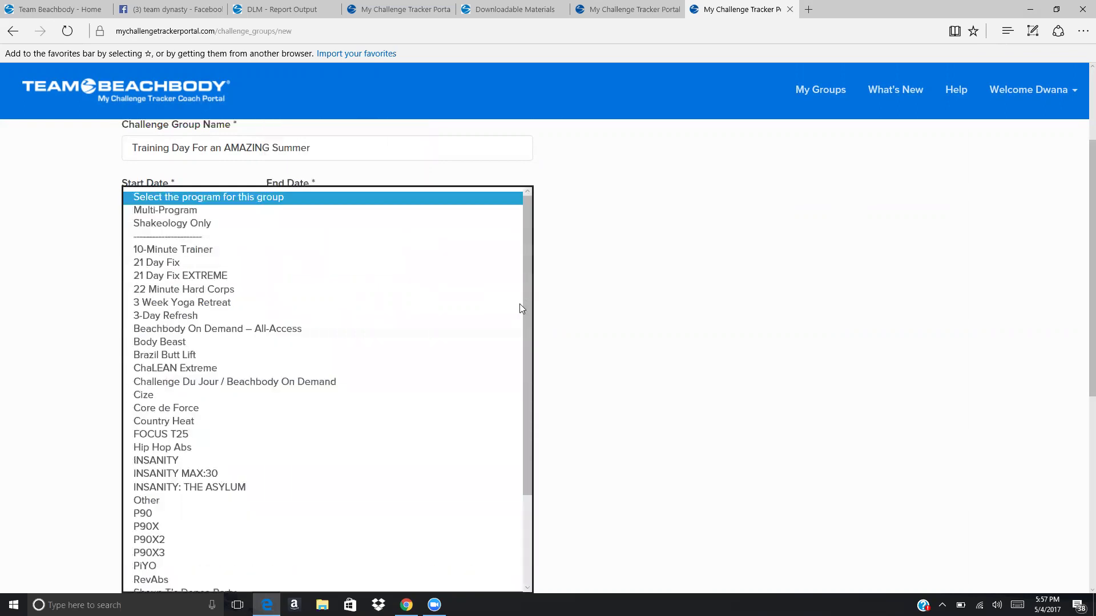
drag(529, 263, 526, 397)
drag(526, 445, 529, 228)
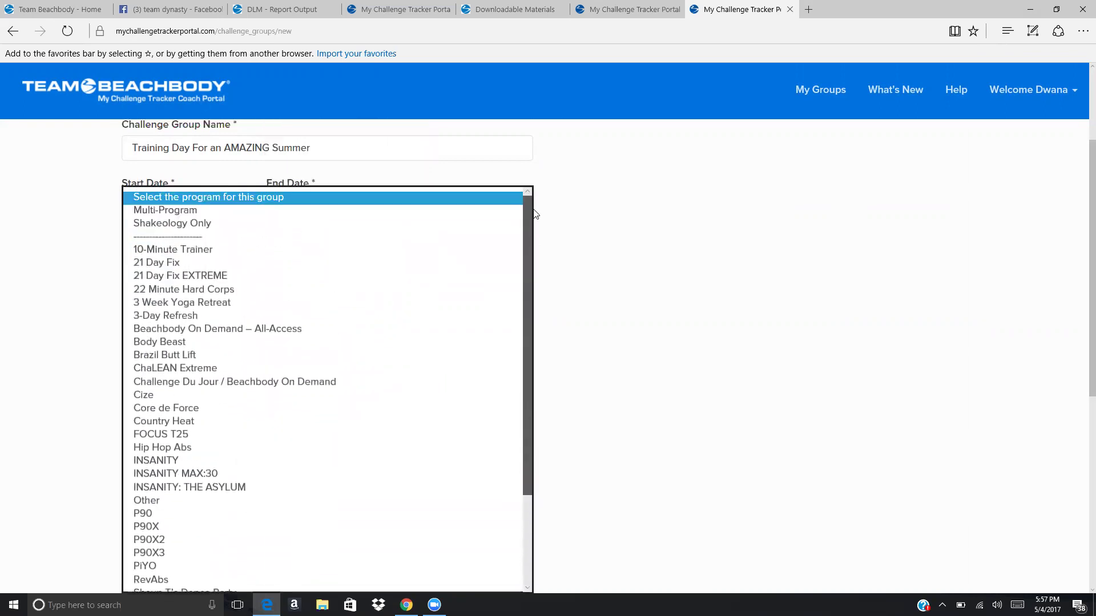
click(158, 212)
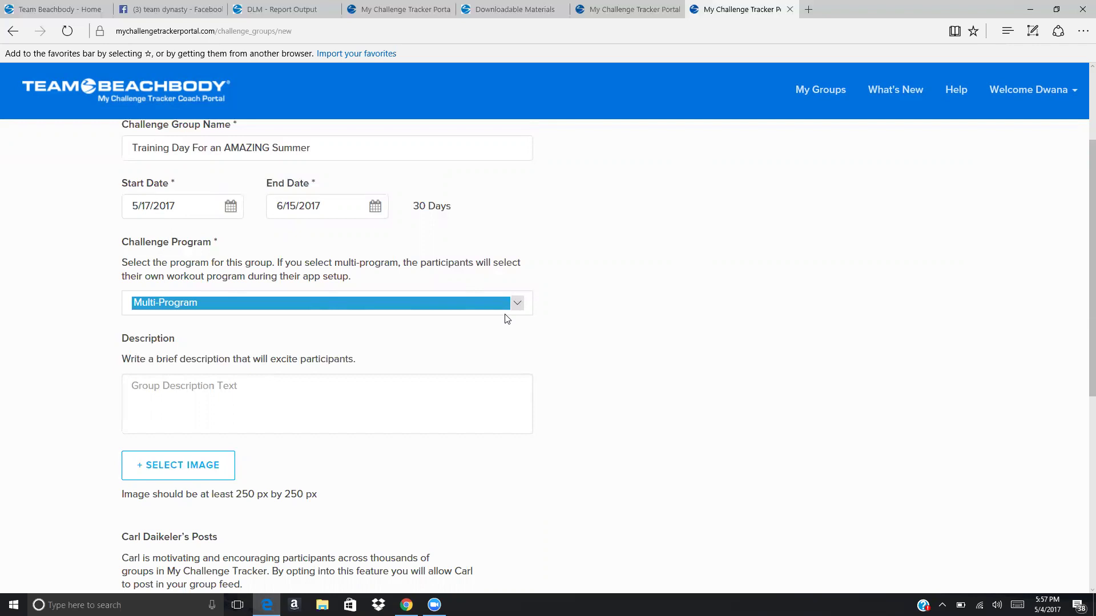
click(171, 408)
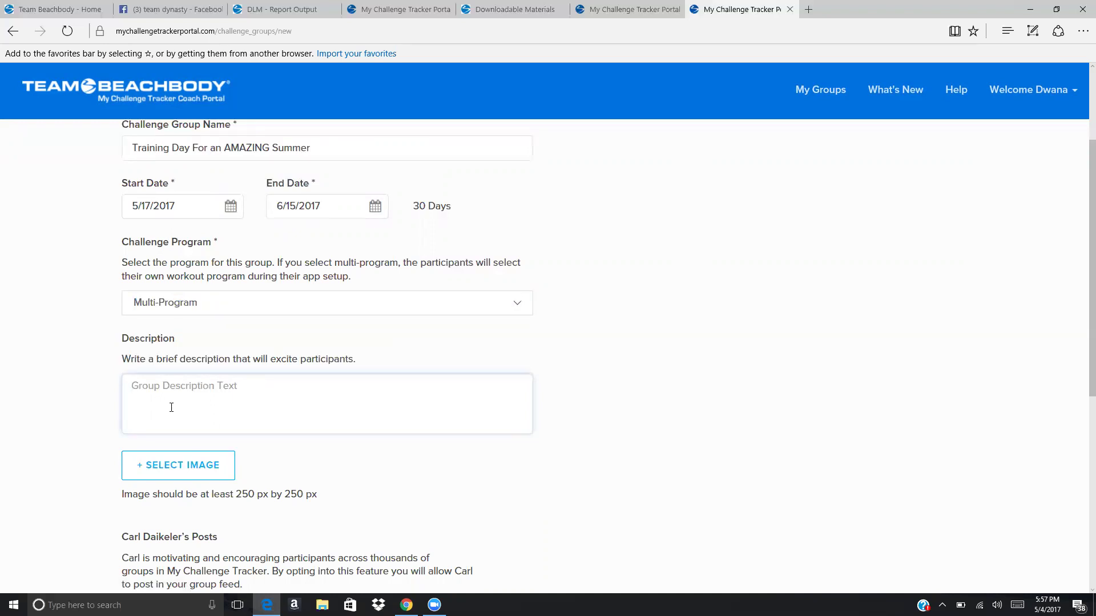
Write the two-line description 'So excited to stick with you…' ending '…journey with us!'.
text(So excited to stick with you on )
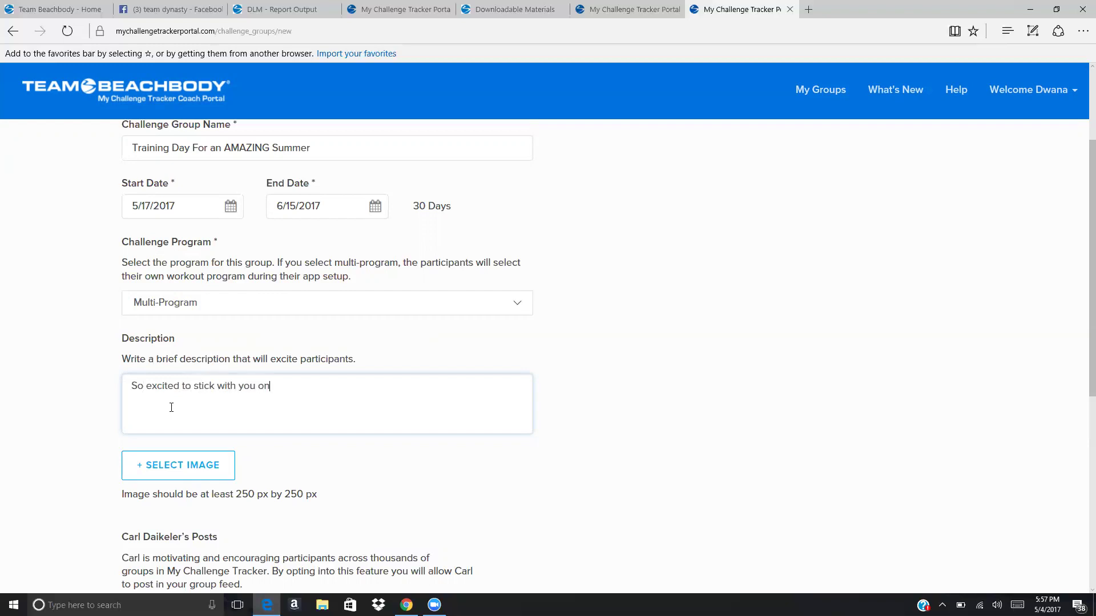
text(a daily basis and offer suppo)
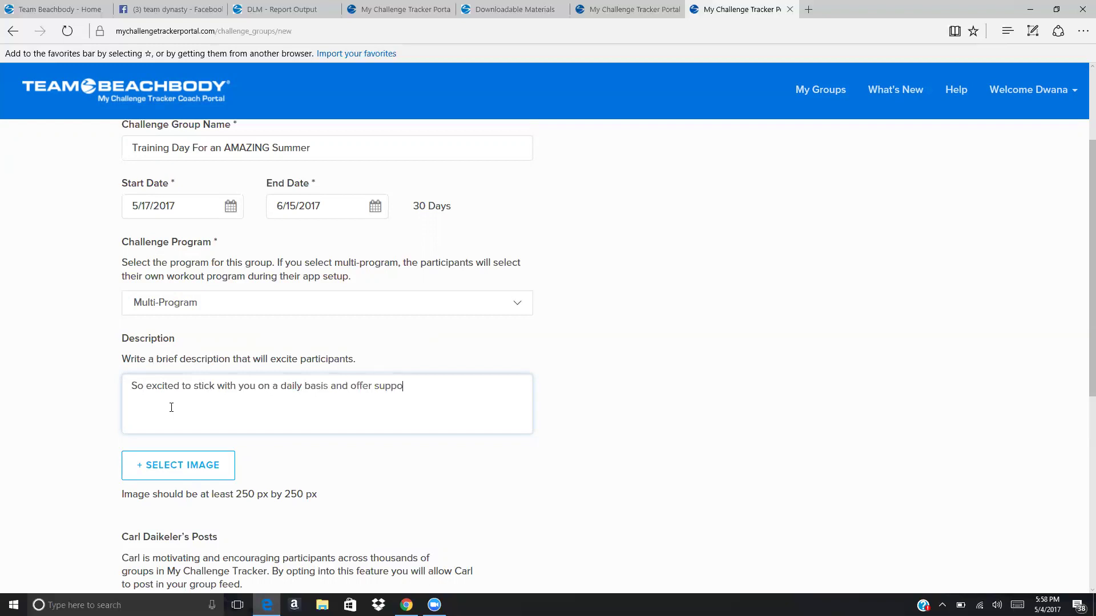
text(rt and motivation!)
key(Return)
text(But you need)
key(BackSpace)
key(BackSpace)
key(BackSpace)
key(BackSpace)
text(need to put int he)
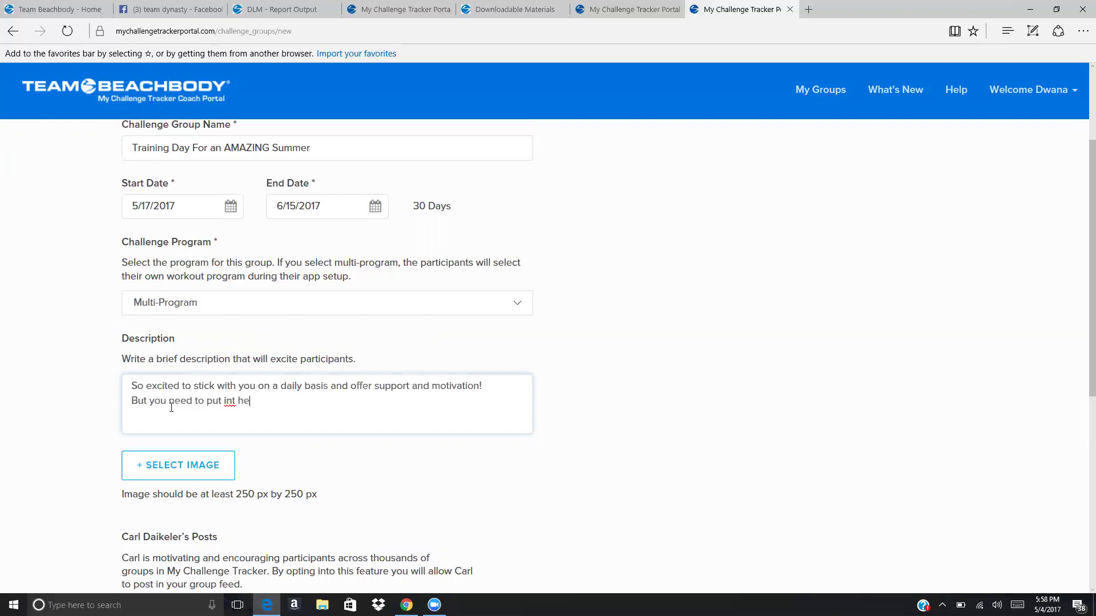
key(BackSpace)
key(BackSpace)
key(BackSpace)
key(BackSpace)
text(the work too!  Commit to showing up )
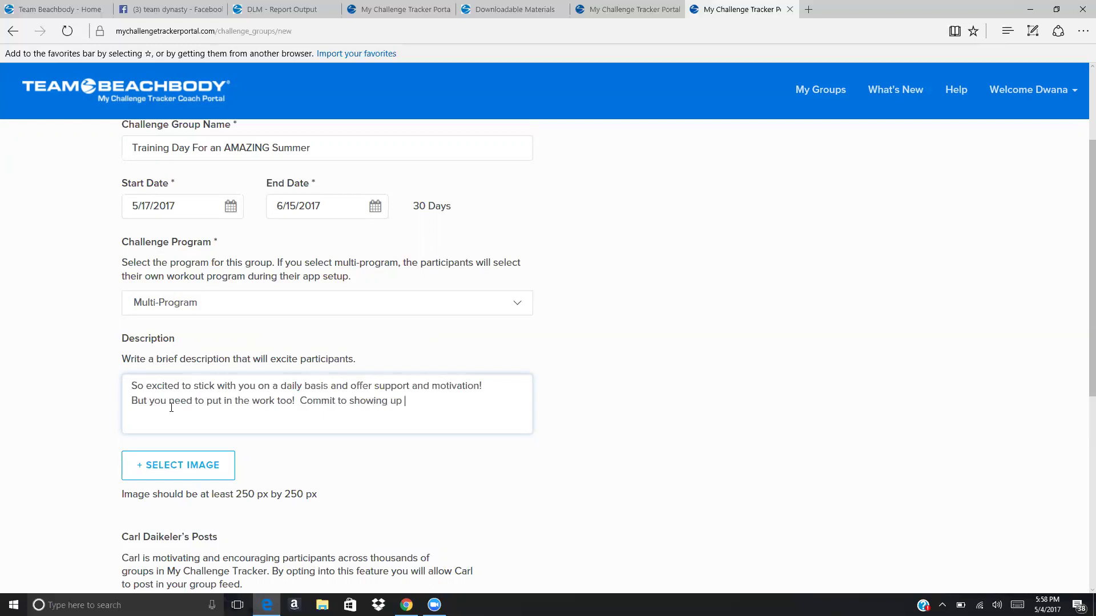
text(daily and supporting the others on)
key(BackSpace)
key(BackSpace)
text(who are on this journey with us!)
scroll(1081, 216, down, 3)
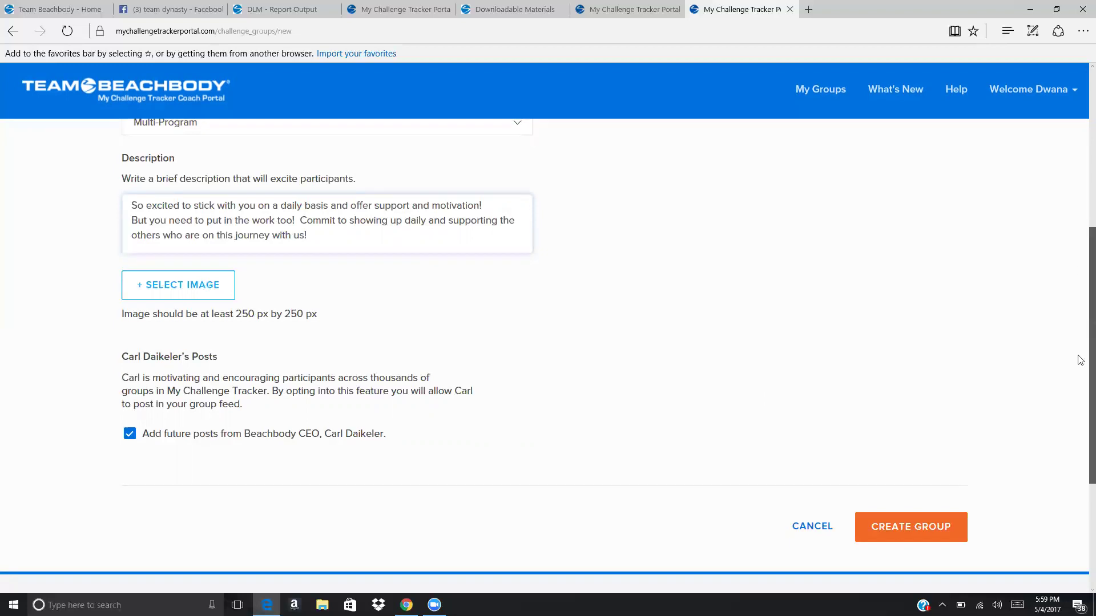
scroll(1080, 365, down, 2)
scroll(932, 409, up, 1)
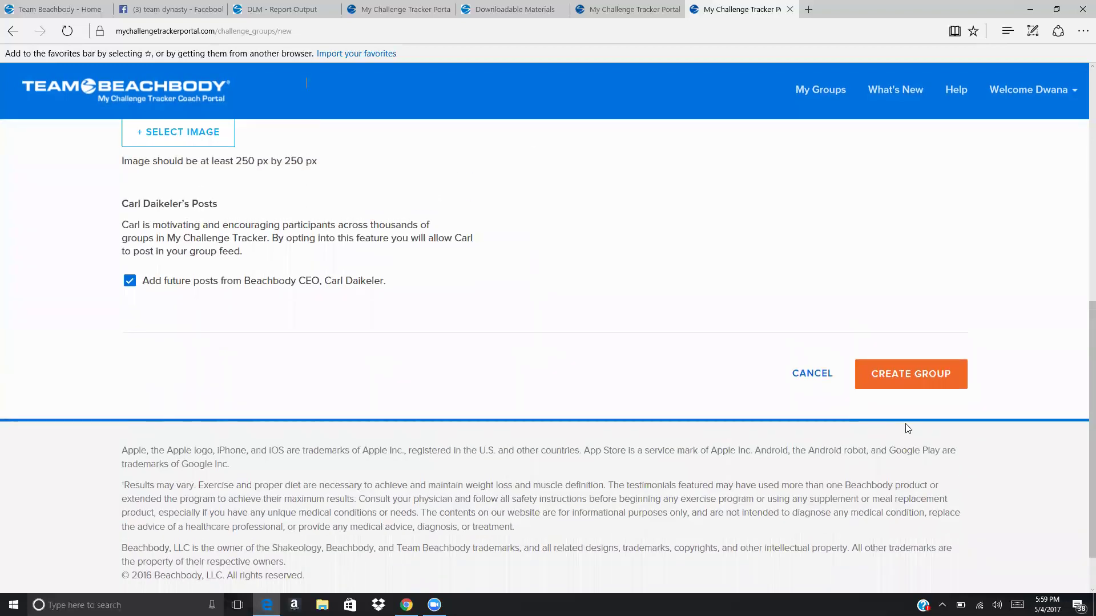
Create the group, look over the Review Coach Profile page, and continue to Invite Participants.
click(899, 377)
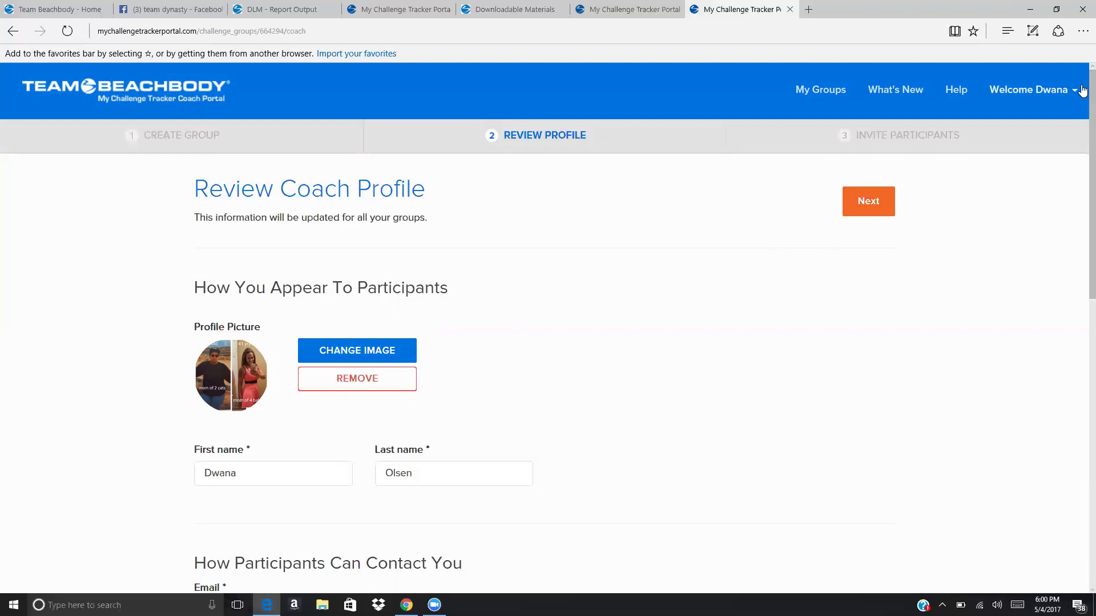
scroll(1080, 111, down, 5)
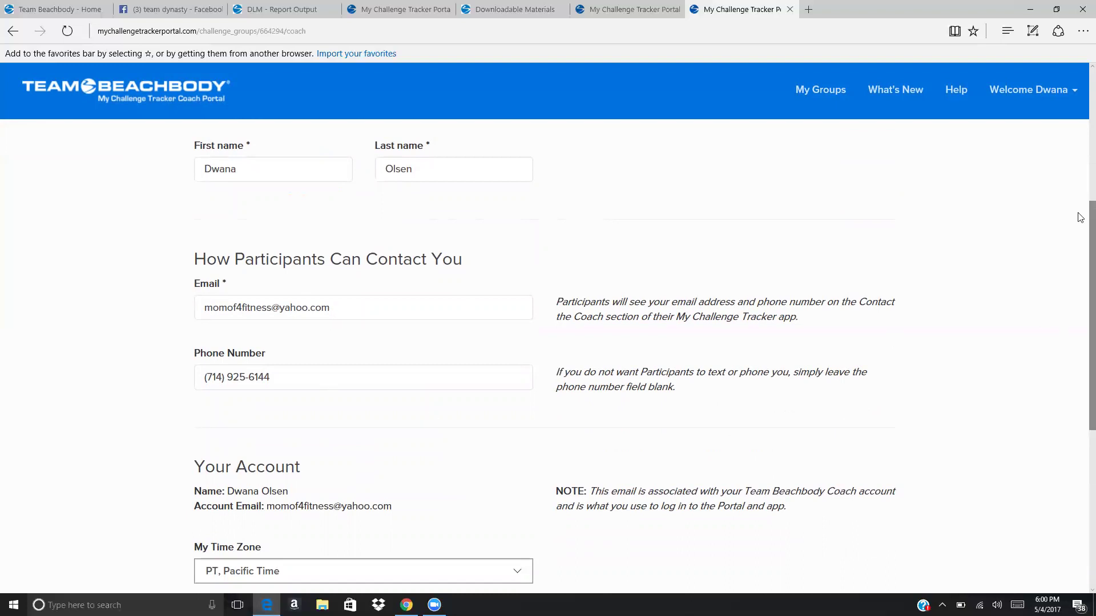
drag(1081, 213, 1081, 336)
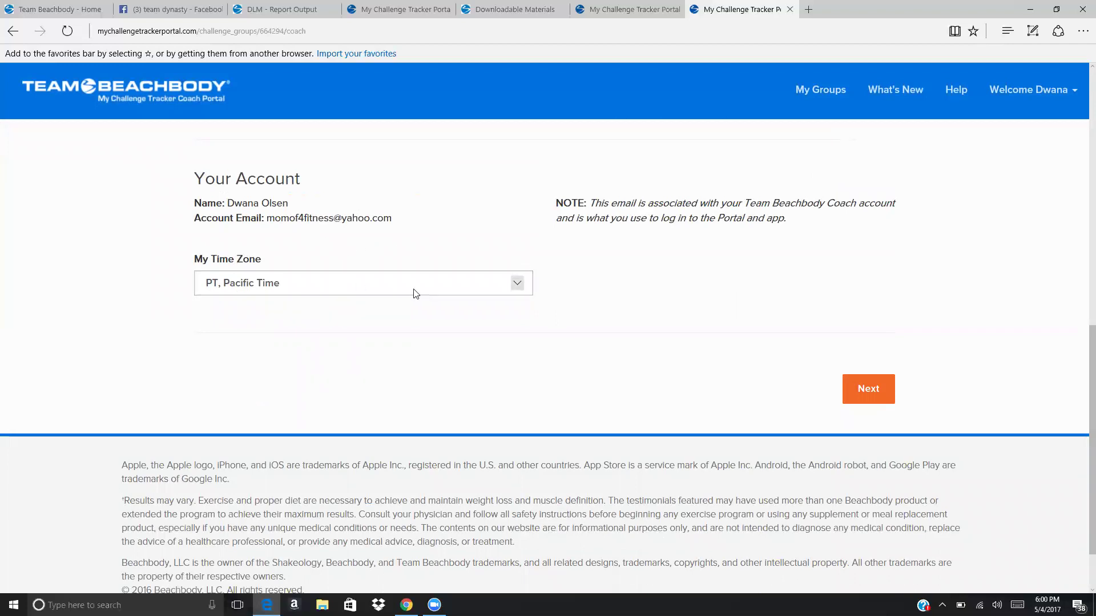
click(864, 400)
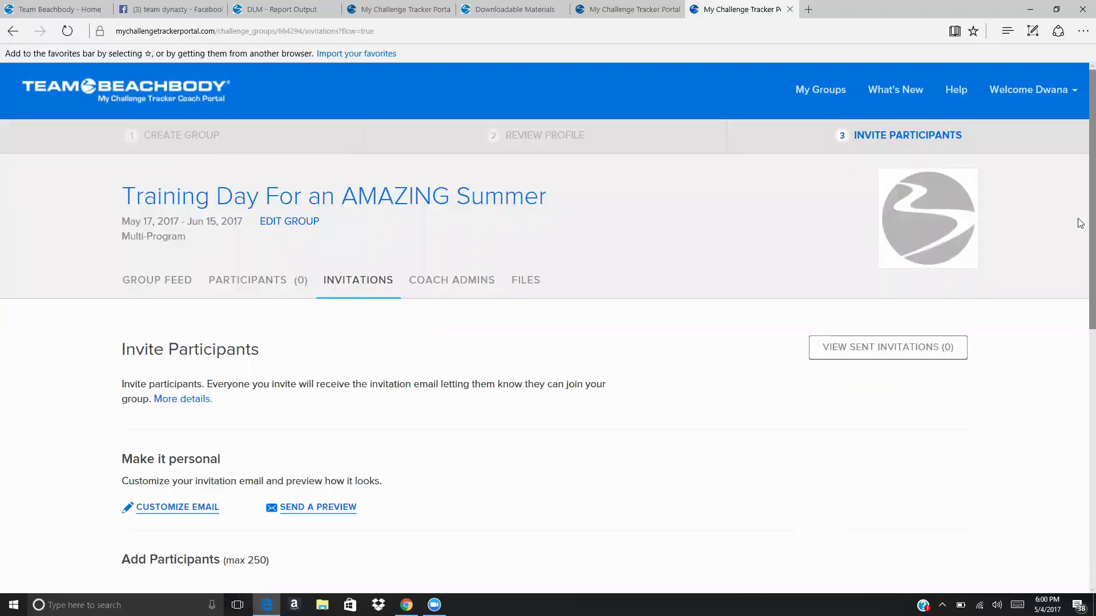
Enter the participant's full name in the Full Name field.
scroll(1081, 218, down, 3)
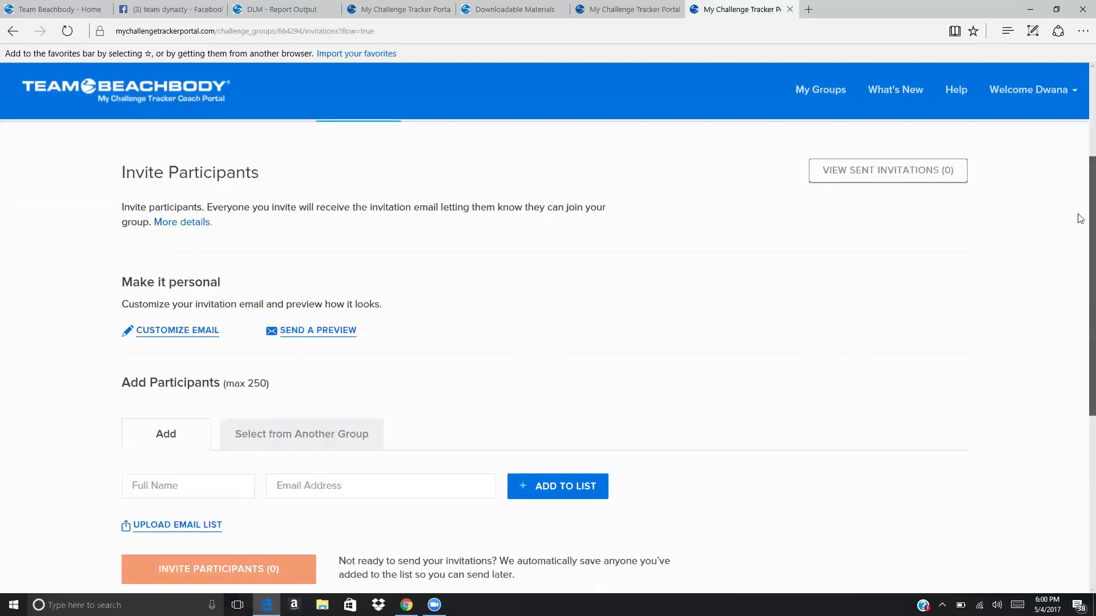
scroll(1081, 218, up, 3)
scroll(1081, 143, down, 3)
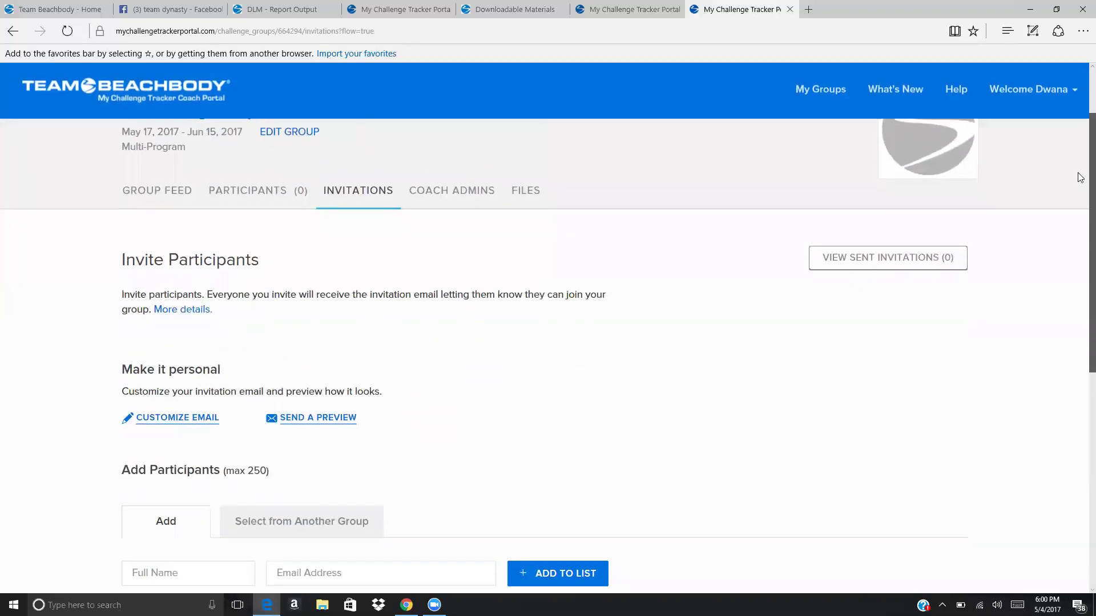
scroll(1081, 167, up, 2)
scroll(1080, 166, up, 1)
scroll(1081, 157, down, 4)
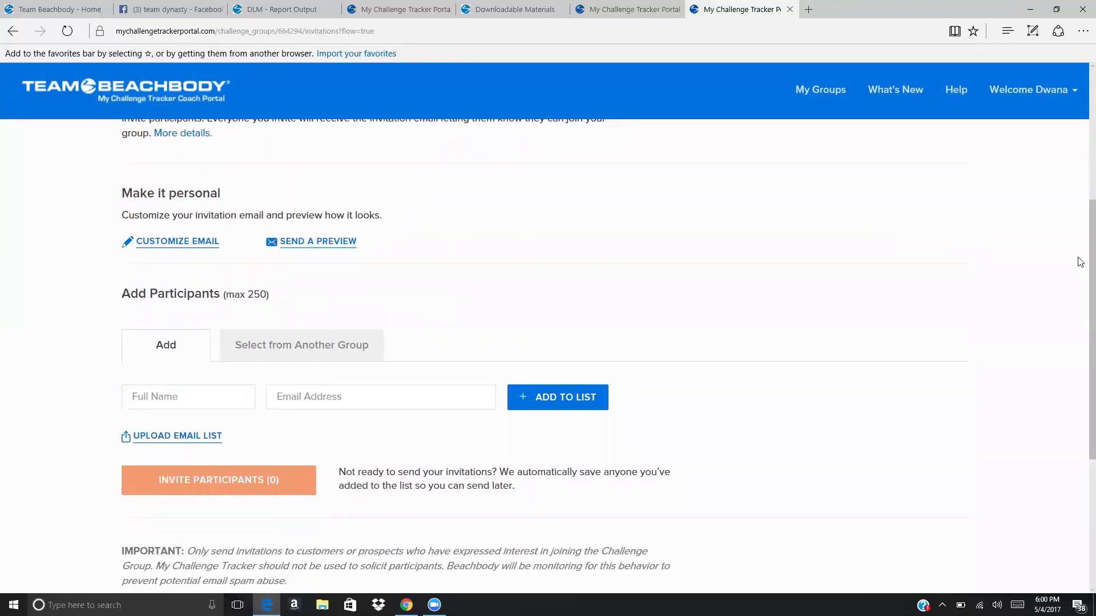
scroll(1081, 268, down, 1)
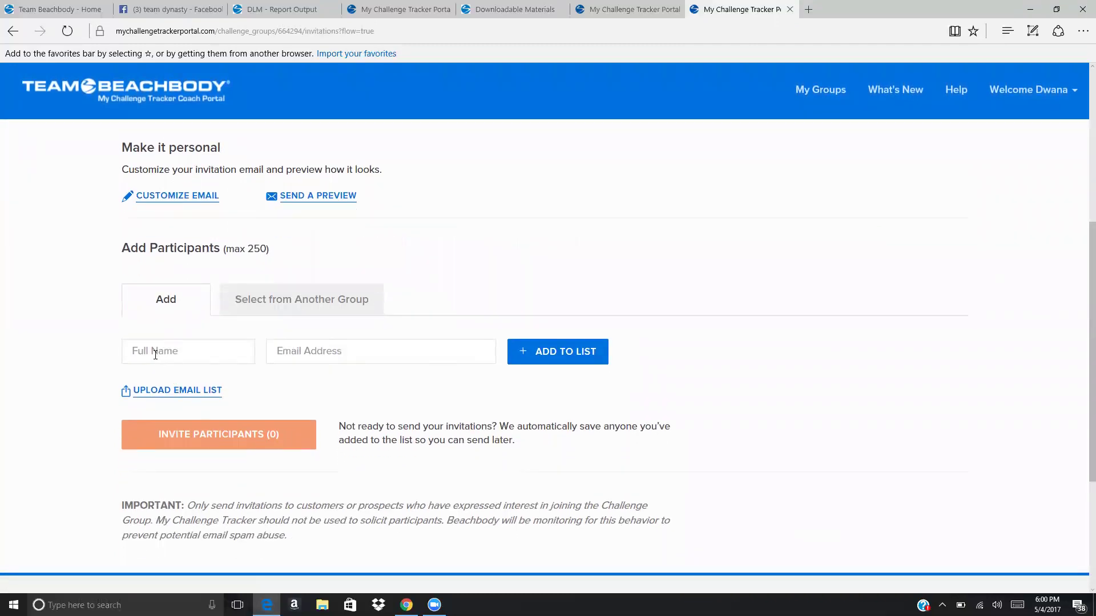
click(156, 353)
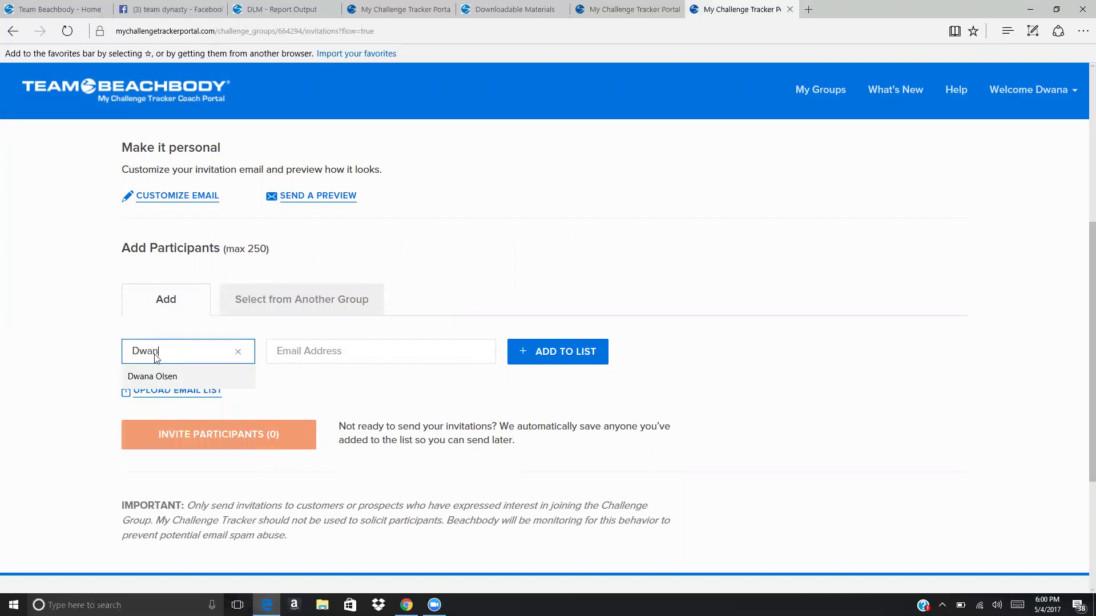
Fill in the participant's e-mail address and add them to the invite list.
key(Tab)
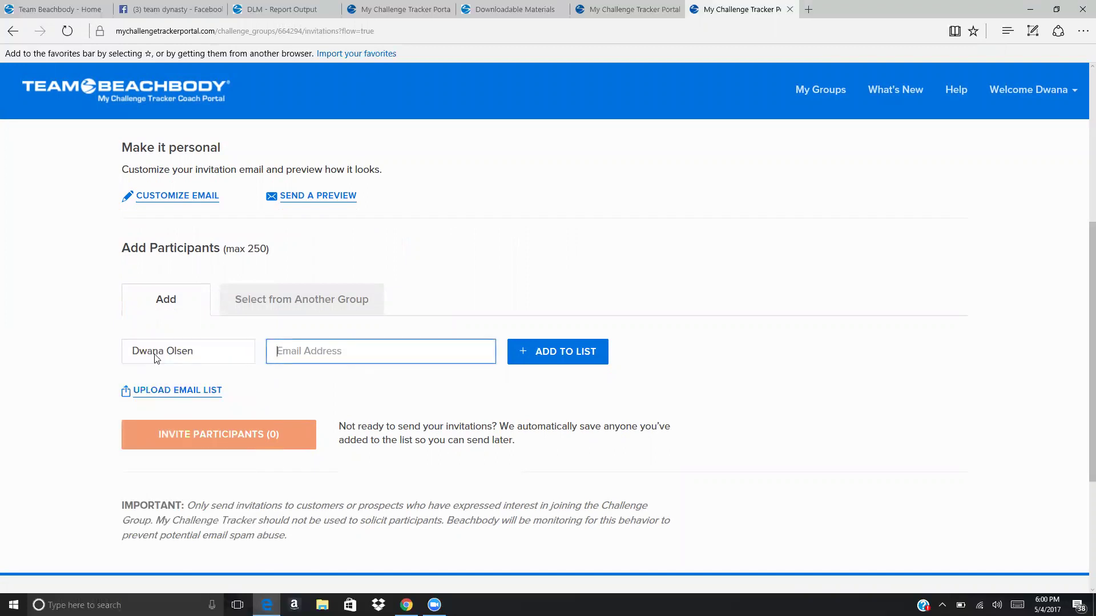
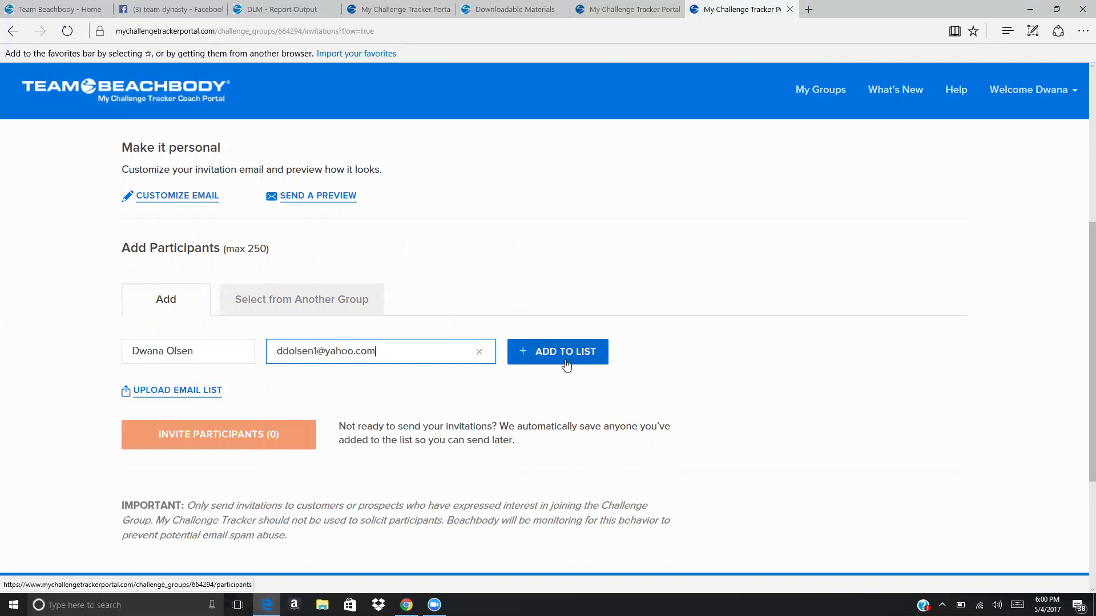
click(566, 366)
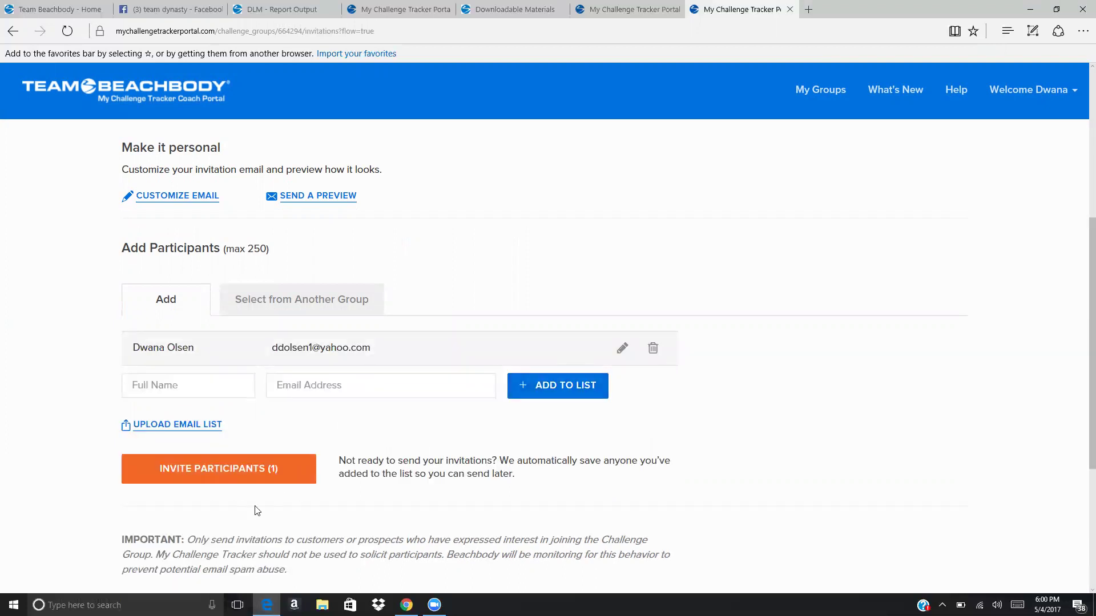
Send the invitation to the one listed participant.
click(218, 469)
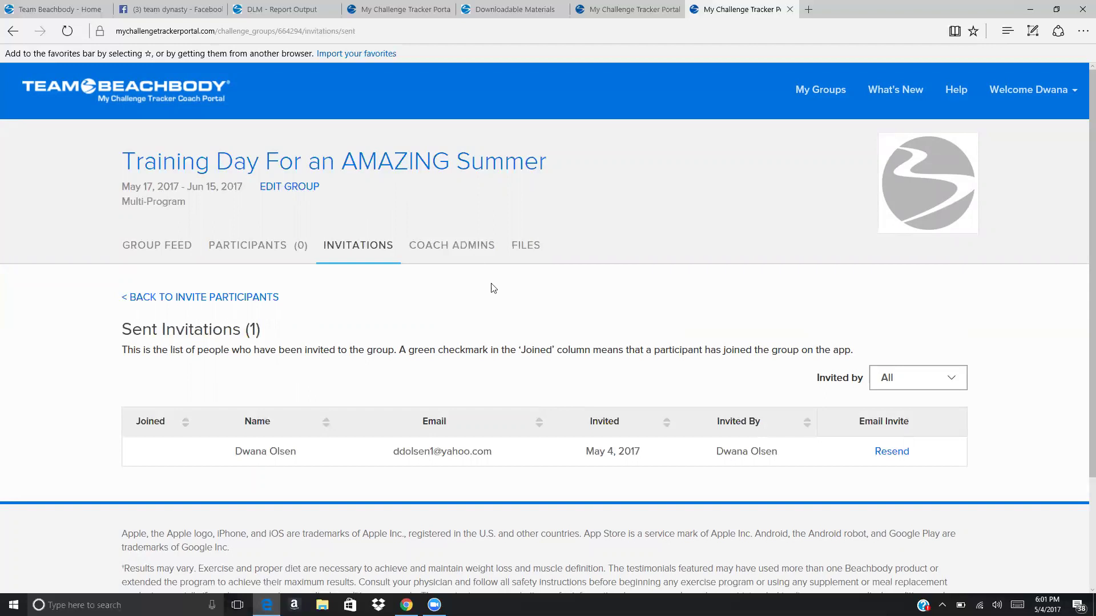
Go back two pages to Review Coach Profile and scroll through the coach's picture and name fields.
click(11, 32)
click(11, 32)
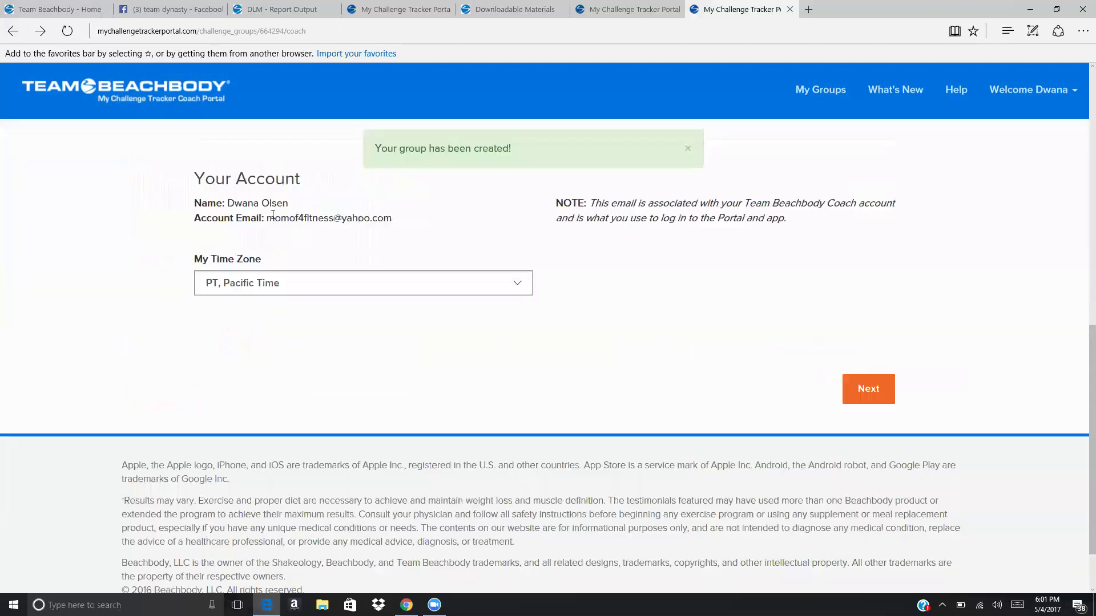
drag(1080, 365, 1080, 166)
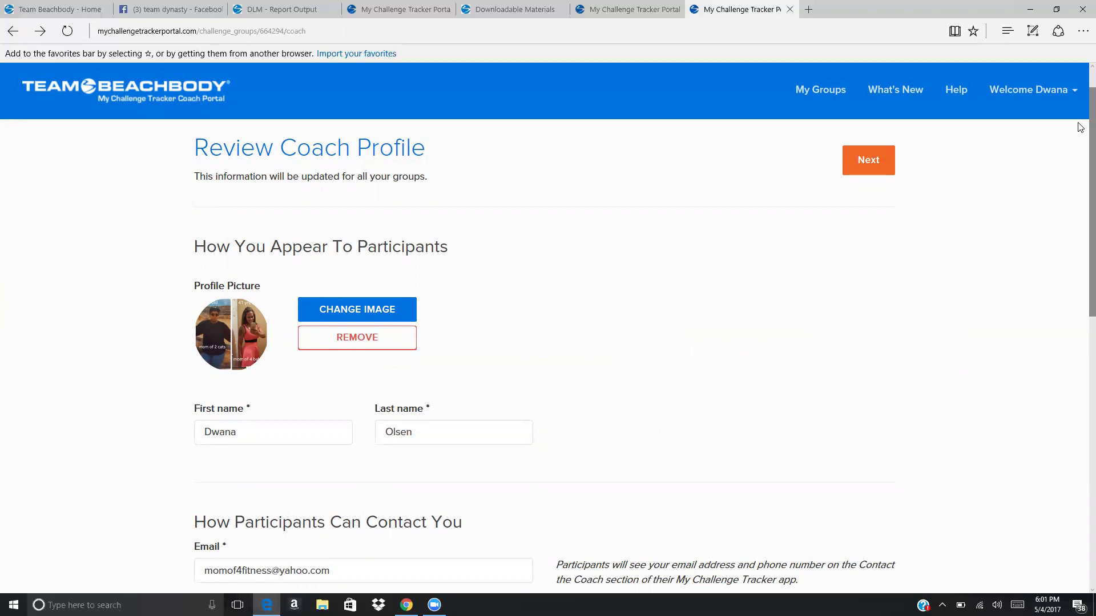
drag(1081, 128, 1081, 56)
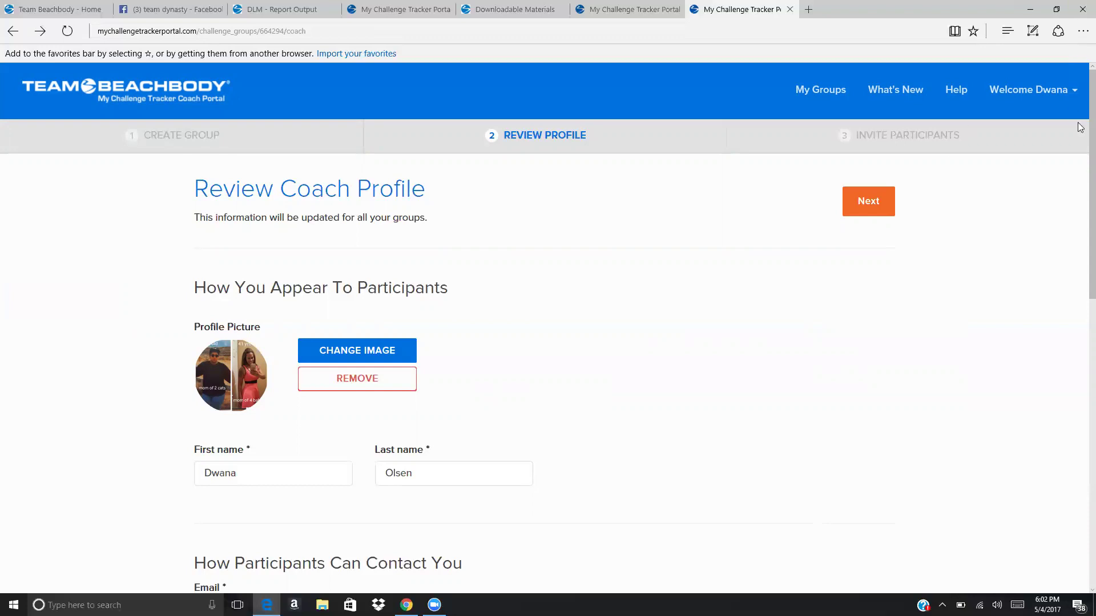
Continue past the coach profile and confirm the PARTICIPANTS tab shows 0 joined.
click(859, 222)
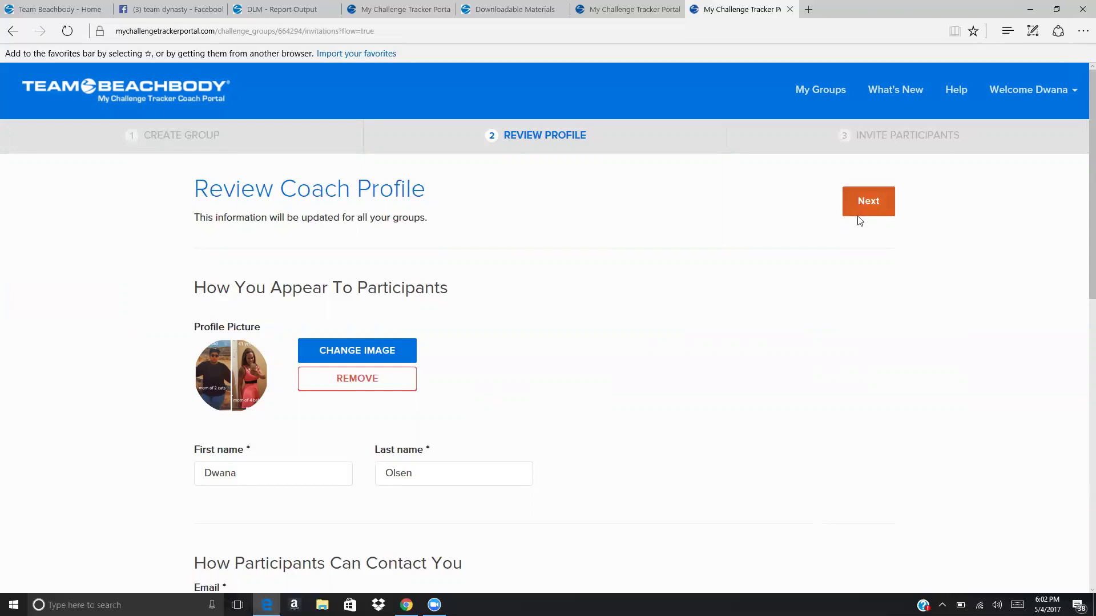
drag(1080, 119, 1081, 140)
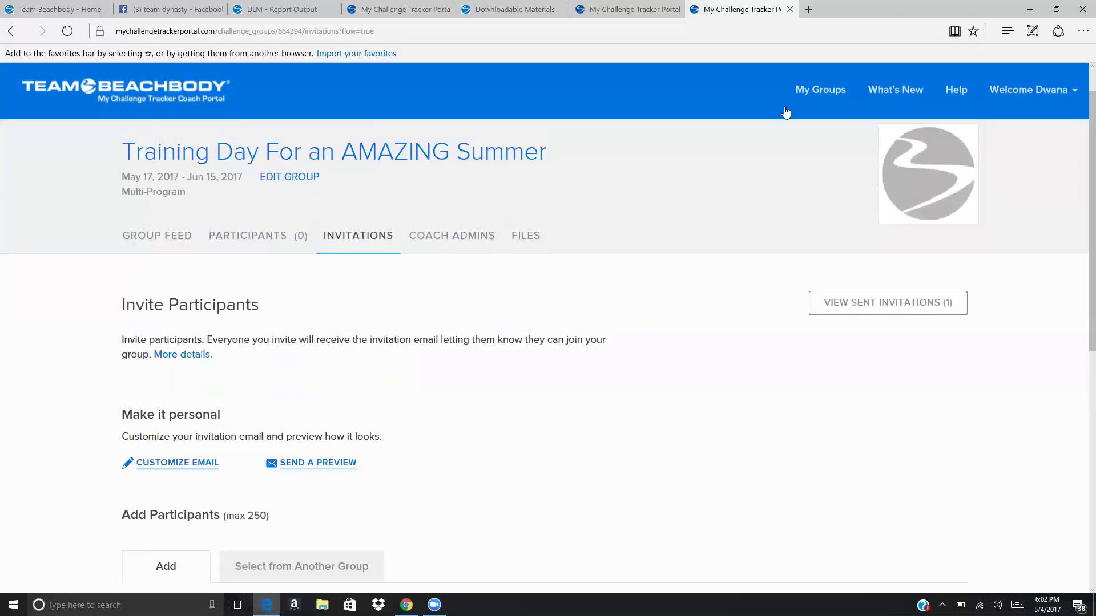
click(253, 238)
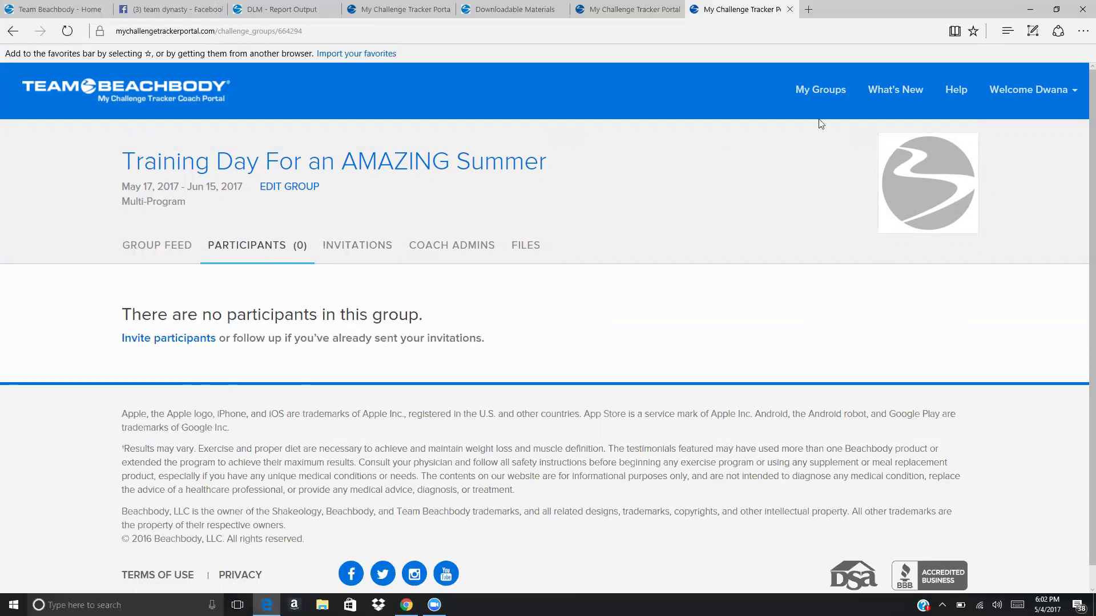
Go to My Groups and scroll the list to find the new group.
click(808, 96)
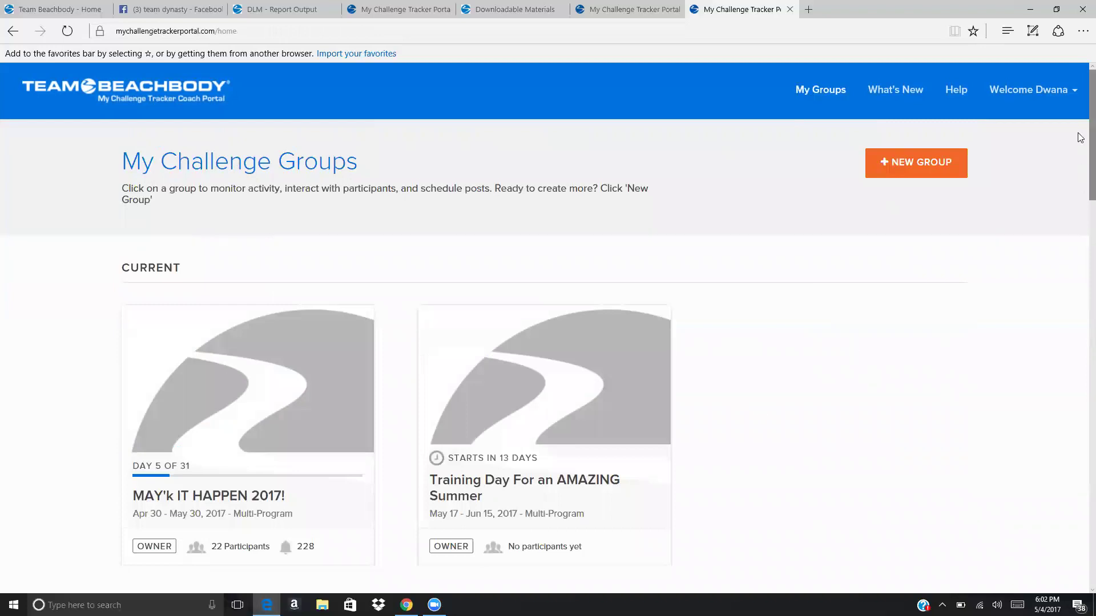
scroll(1081, 216, down, 5)
scroll(1081, 215, down, 1)
scroll(1080, 194, up, 4)
Open the Training Day For an AMAZING Summer group card and scroll its empty Group Feed.
click(496, 347)
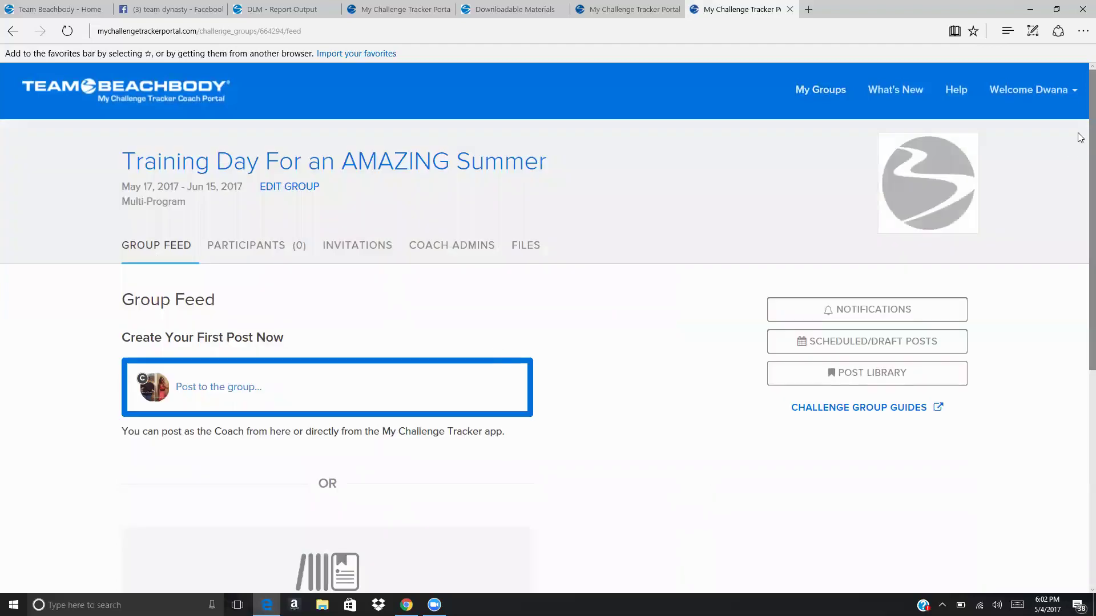
scroll(1080, 181, down, 2)
scroll(1080, 181, down, 3)
scroll(1082, 274, up, 5)
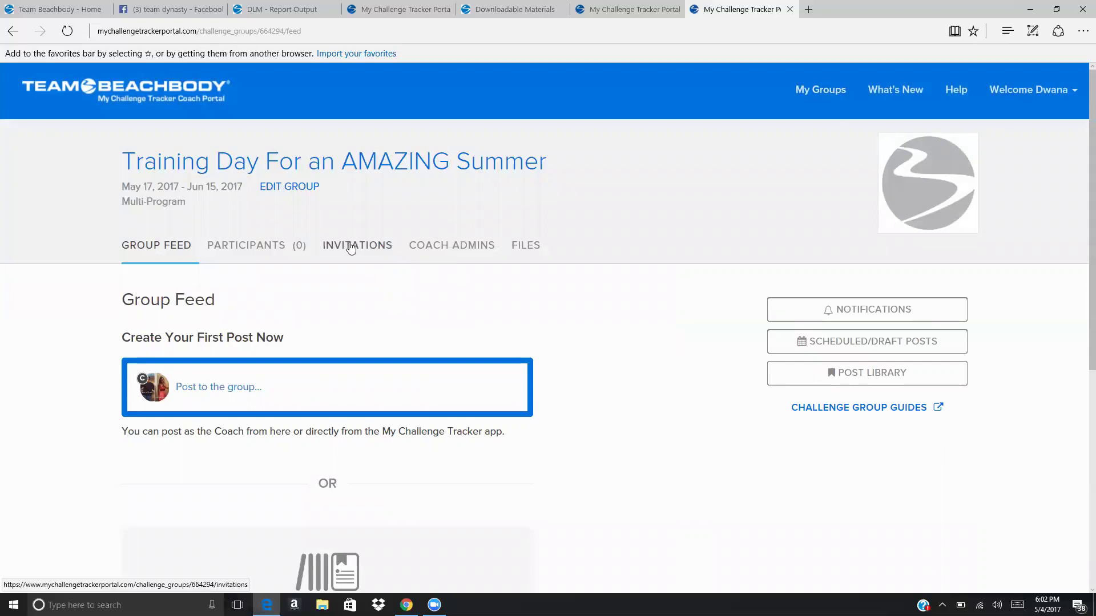